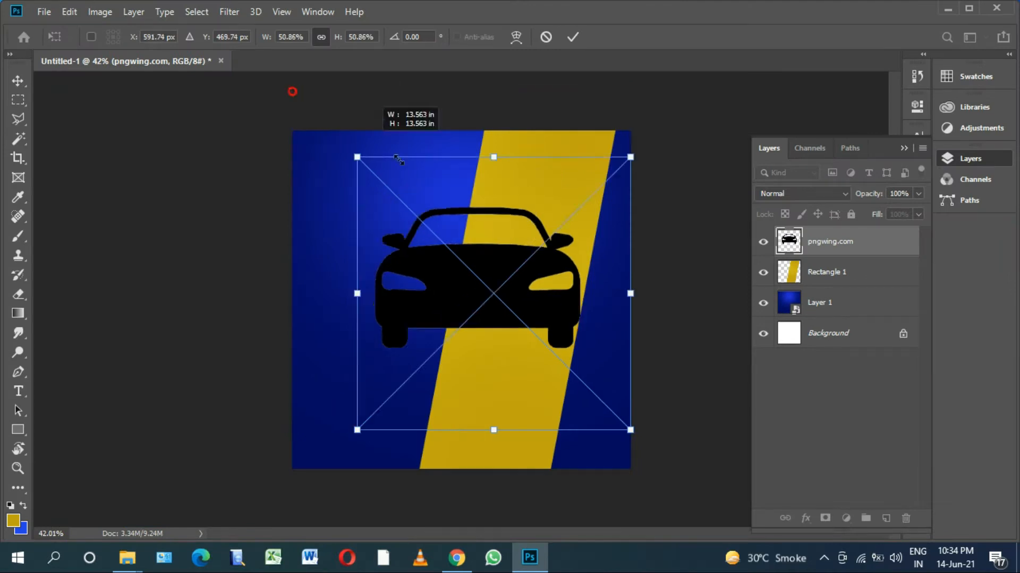
# Scale the black car graphic down to a small icon and place it near the top of the yellow band.
pyautogui.moveTo(630, 430); pyautogui.dragTo(636, 147)
pyautogui.press('Return')
pyautogui.scroll(5, 465, 257)
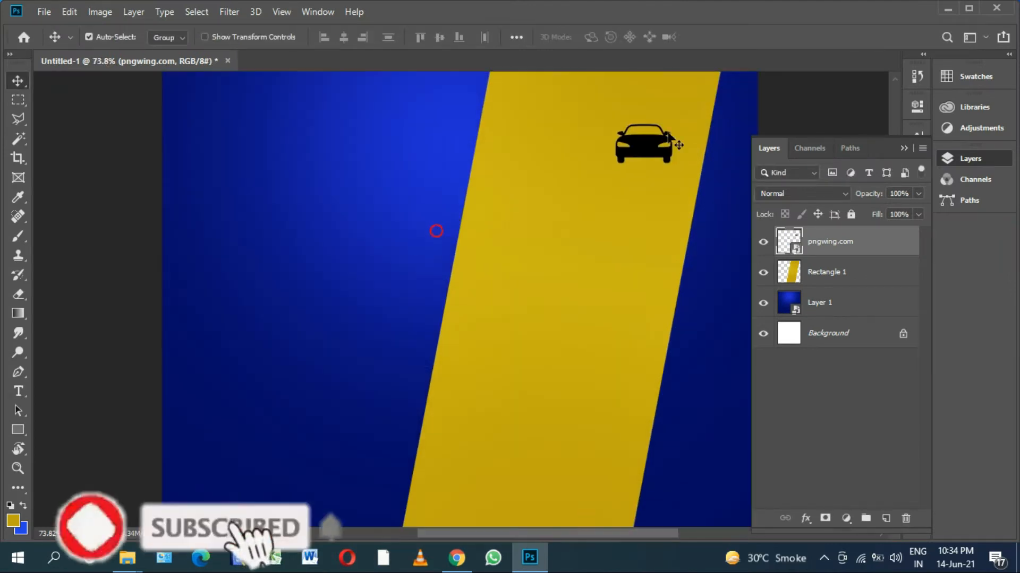
pyautogui.scroll(6, 637, 147)
pyautogui.scroll(2, 606, 318)
pyautogui.moveTo(606, 335); pyautogui.dragTo(604, 225)
pyautogui.scroll(2, 604, 226)
pyautogui.moveTo(591, 316); pyautogui.dragTo(531, 245)
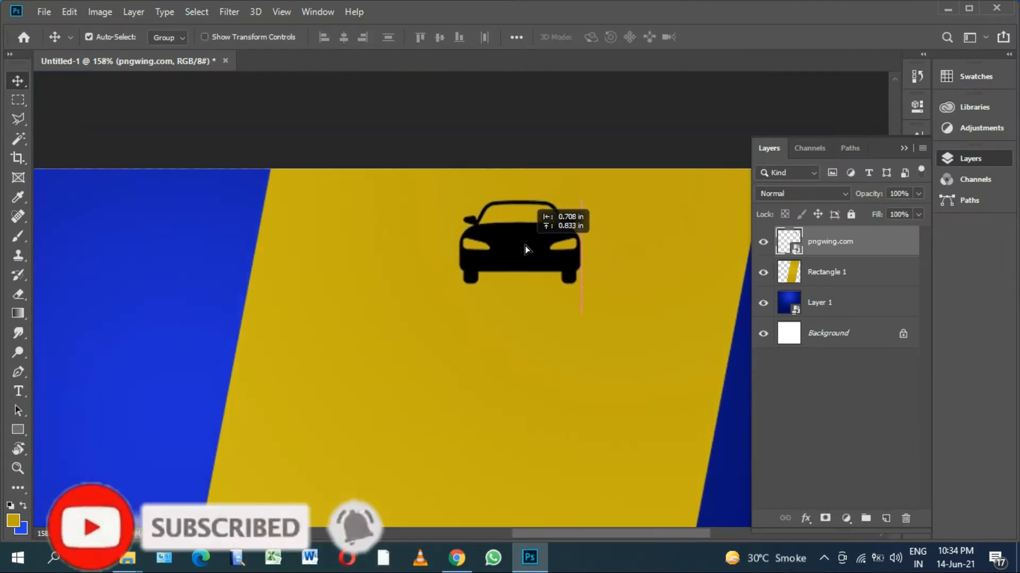
pyautogui.scroll(-1, 554, 265)
# Add the text "Logo Here" over the yellow band and colour it black.
pyautogui.click(885, 516)
pyautogui.scroll(2, 537, 366)
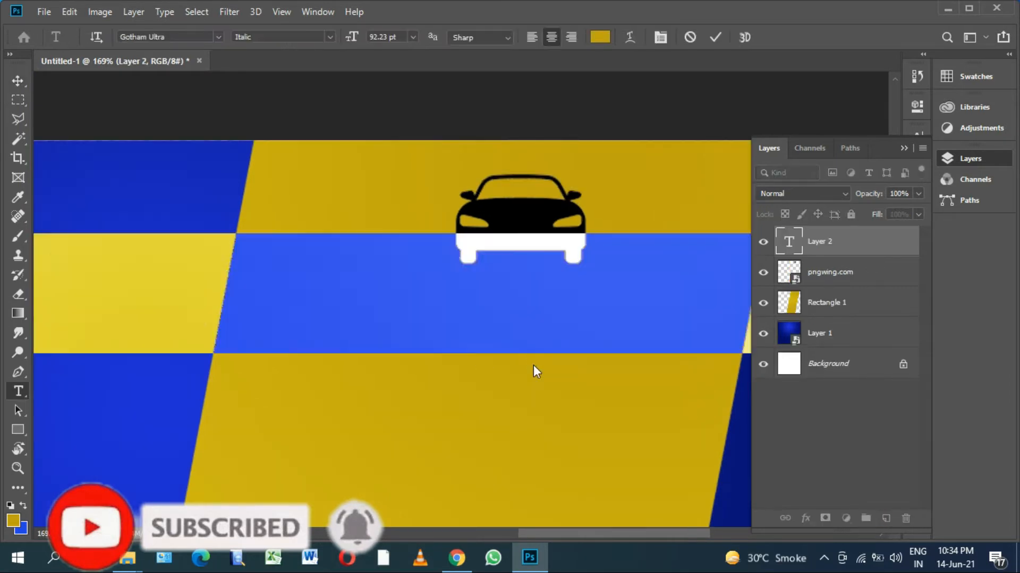
pyautogui.write('Logo Here')
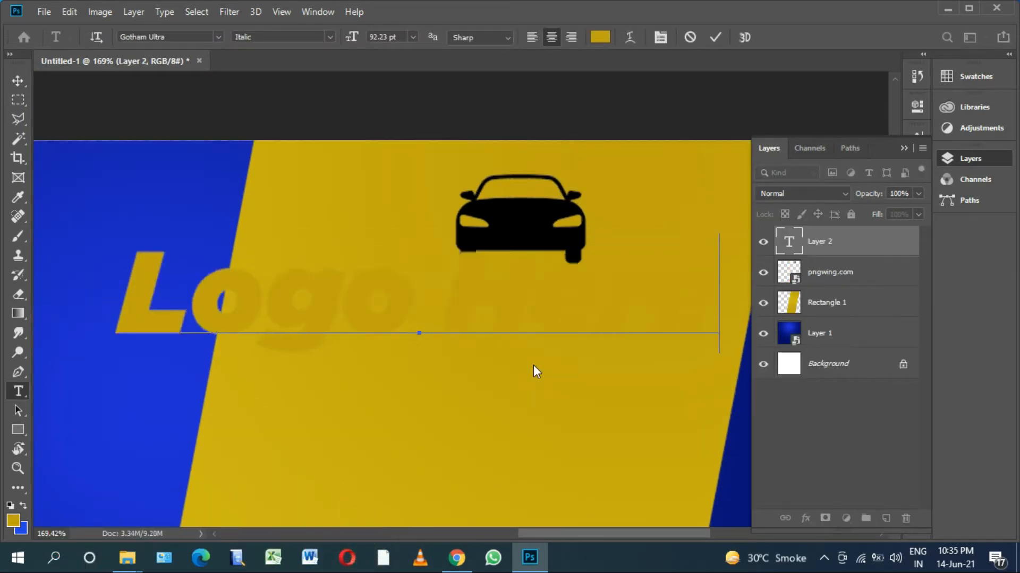
pyautogui.hotkey('ctrl', 'a')
pyautogui.click(600, 36)
pyautogui.click(628, 424)
pyautogui.click(956, 231)
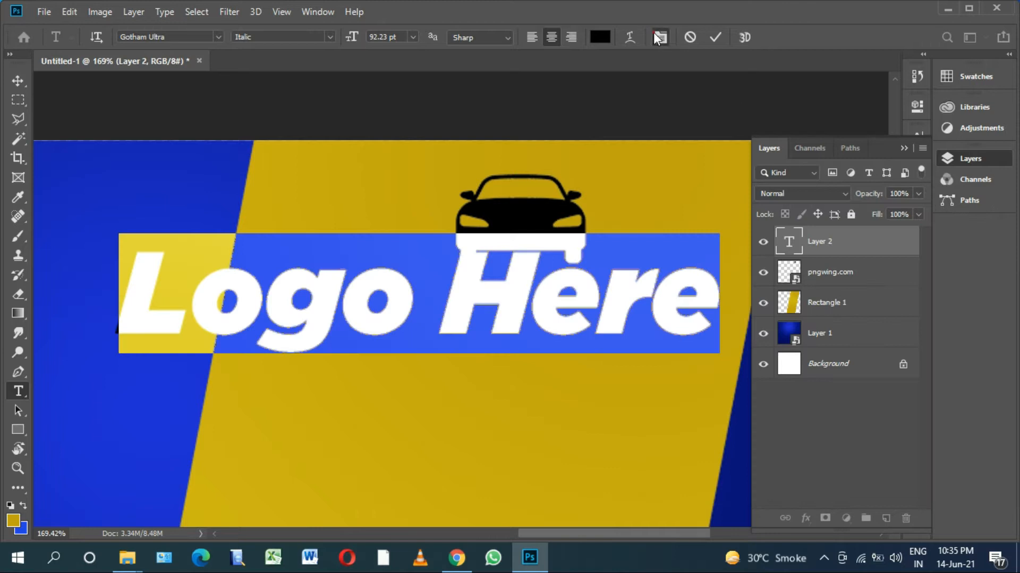
# Set the "Logo Here" text to Gotham Medium at 30.23 pt.
pyautogui.click(658, 37)
pyautogui.click(827, 158)
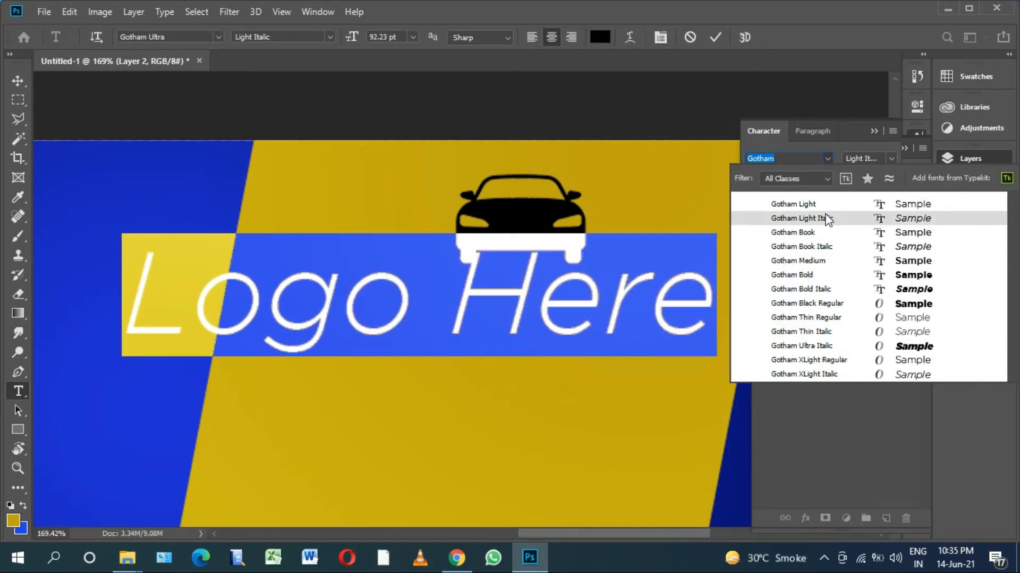
pyautogui.click(822, 233)
pyautogui.moveTo(752, 177); pyautogui.dragTo(706, 174)
pyautogui.click(890, 160)
pyautogui.click(888, 220)
# Position the "Logo Here" text centred directly beneath the car icon.
pyautogui.click(17, 80)
pyautogui.moveTo(487, 327); pyautogui.dragTo(607, 309)
pyautogui.scroll(-3, 590, 295)
pyautogui.scroll(5, 603, 285)
pyautogui.moveTo(548, 316); pyautogui.dragTo(552, 316)
pyautogui.scroll(-5, 552, 316)
# Draw a tall, narrow blue rectangle above the Rectangle 1 layer, beside the yellow band.
pyautogui.click(545, 257)
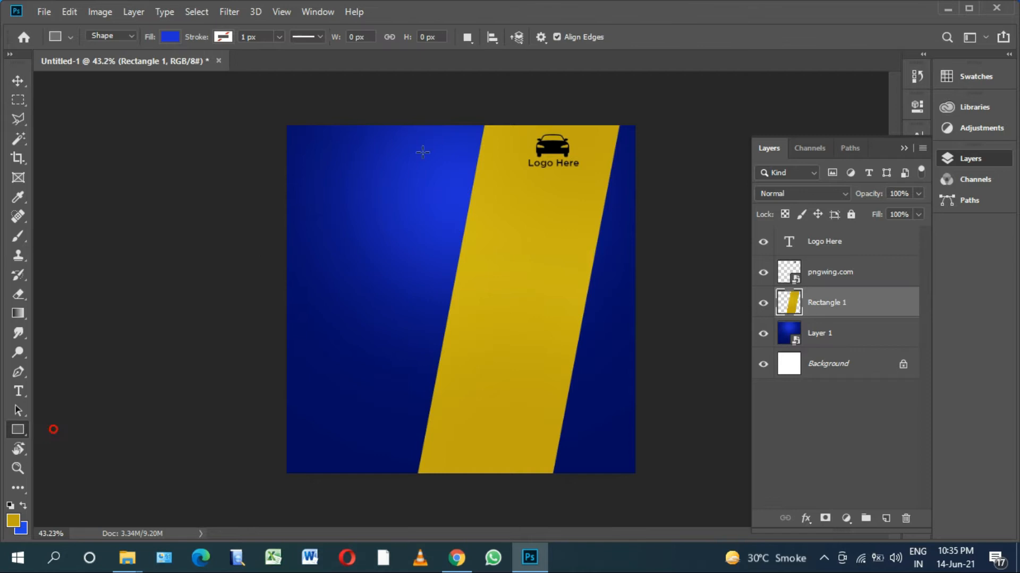
pyautogui.moveTo(452, 526); pyautogui.dragTo(450, 524)
pyautogui.moveTo(443, 421); pyautogui.dragTo(437, 457)
# Transform the blue rectangle to about 52.5% width and tilt it about 15° into a slanted stripe.
pyautogui.hotkey('ctrl', 't')
pyautogui.moveTo(367, 310); pyautogui.dragTo(386, 316)
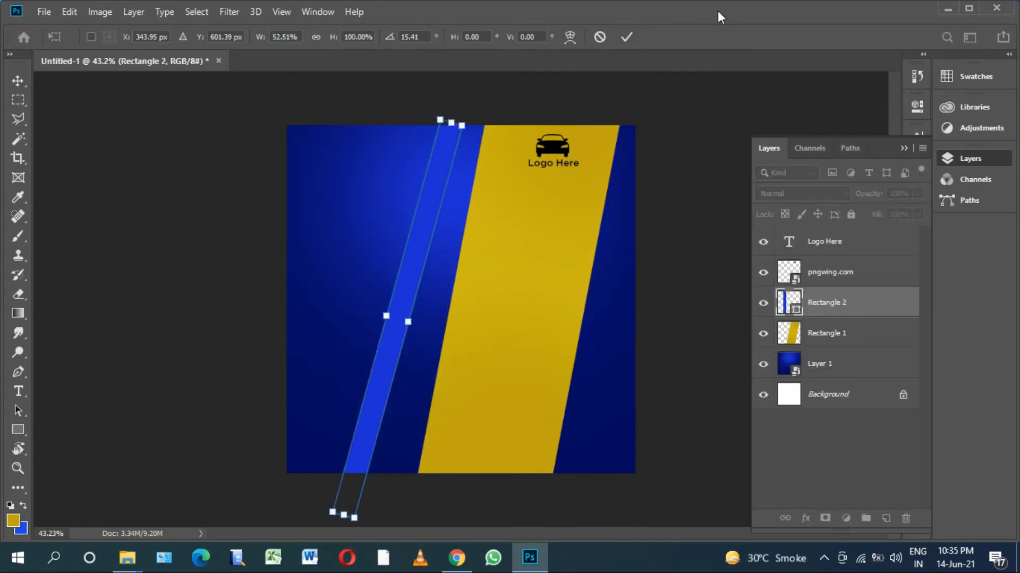
pyautogui.moveTo(314, 497); pyautogui.dragTo(314, 498)
pyautogui.press('Return')
pyautogui.click(470, 218)
pyautogui.click(168, 253)
# Move the slanted blue stripe close to the left edge of the yellow band.
pyautogui.scroll(2, 387, 289)
pyautogui.moveTo(365, 331); pyautogui.dragTo(409, 355)
pyautogui.scroll(-3, 418, 353)
pyautogui.scroll(2, 418, 353)
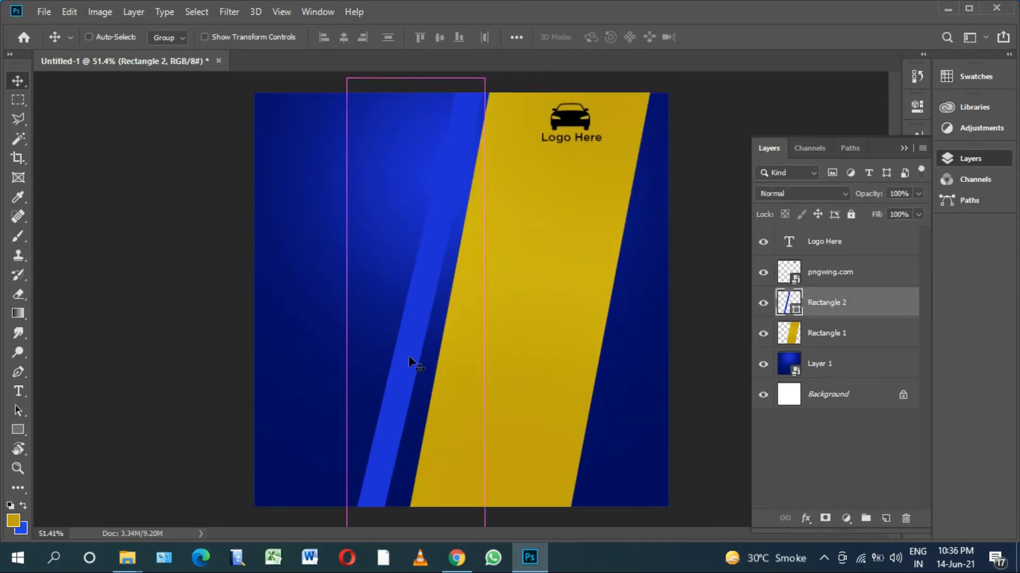
# Adjust the blue stripe's tilt to follow the yellow band and reduce its opacity to 48%.
pyautogui.hotkey('ctrl', 't')
pyautogui.moveTo(335, 430); pyautogui.dragTo(338, 433)
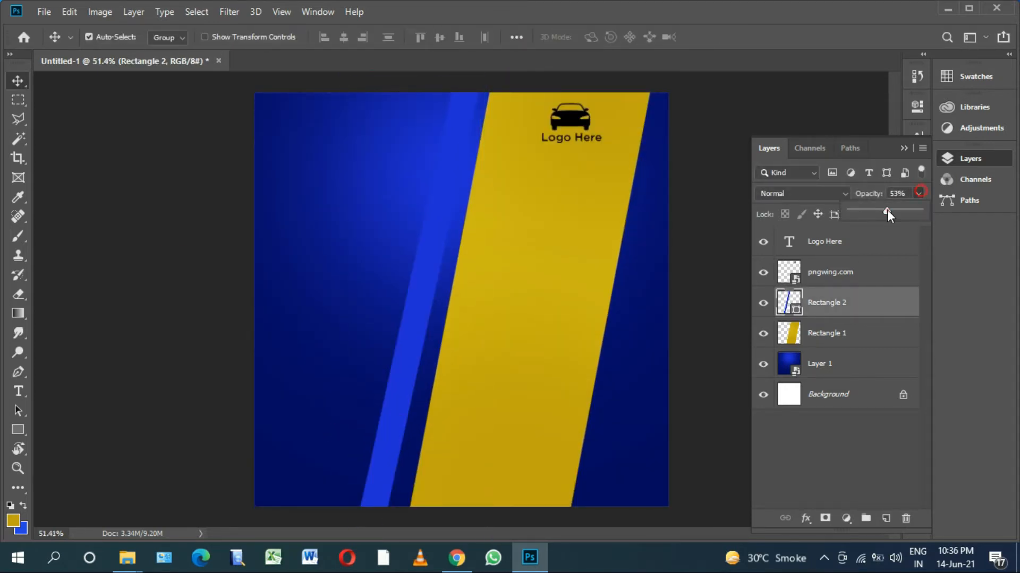
pyautogui.moveTo(889, 215); pyautogui.dragTo(883, 211)
# Duplicate the blue stripe and place the copy near the left edge of the canvas.
pyautogui.scroll(-1, 432, 348)
pyautogui.scroll(1, 432, 348)
pyautogui.moveTo(432, 348); pyautogui.dragTo(332, 357)
pyautogui.scroll(2, 313, 348)
# Select the copied stripe's outline, rasterize the layer and brush it with a bright blue, then deselect.
pyautogui.keyDown('ctrl'); pyautogui.click(801, 311); pyautogui.keyUp('ctrl')
pyautogui.scroll(-1, 401, 377)
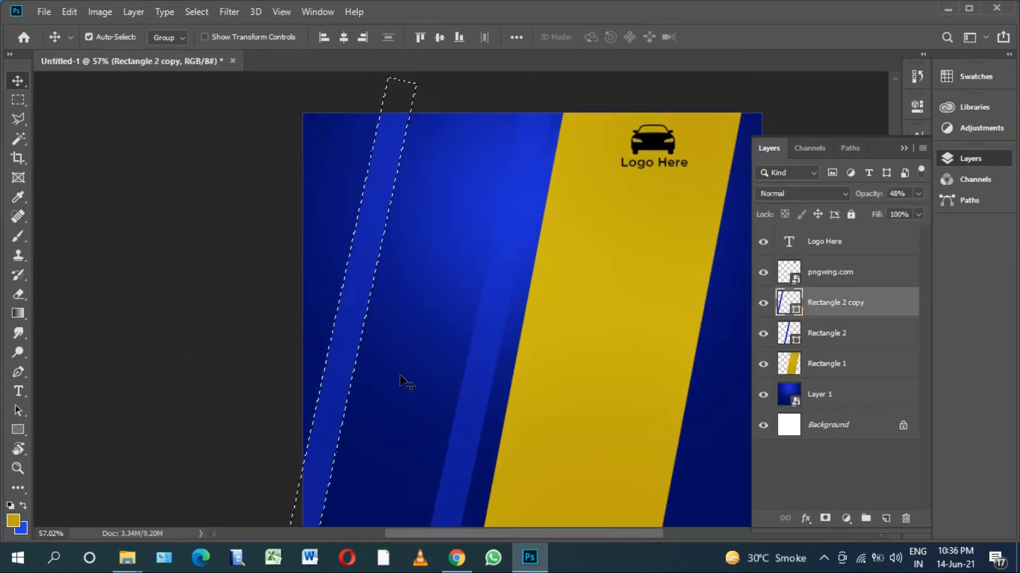
pyautogui.click(15, 524)
pyautogui.click(513, 217)
pyautogui.click(980, 235)
pyautogui.press('b')
pyautogui.click(382, 303)
pyautogui.click(450, 219)
pyautogui.click(353, 278)
pyautogui.hotkey('ctrl', 'd')
pyautogui.scroll(-3, 301, 380)
pyautogui.scroll(5, 225, 276)
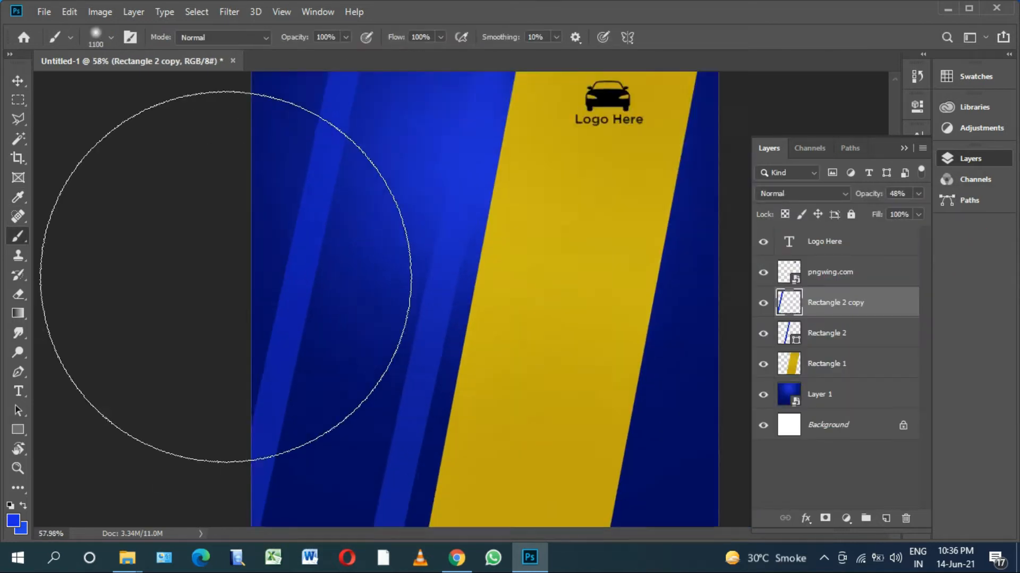
pyautogui.scroll(-5, 227, 276)
# Group the layers from pngwing.com down to Layer 1 and name the group Background.
pyautogui.press('v')
pyautogui.scroll(5, 328, 230)
pyautogui.scroll(-5, 595, 345)
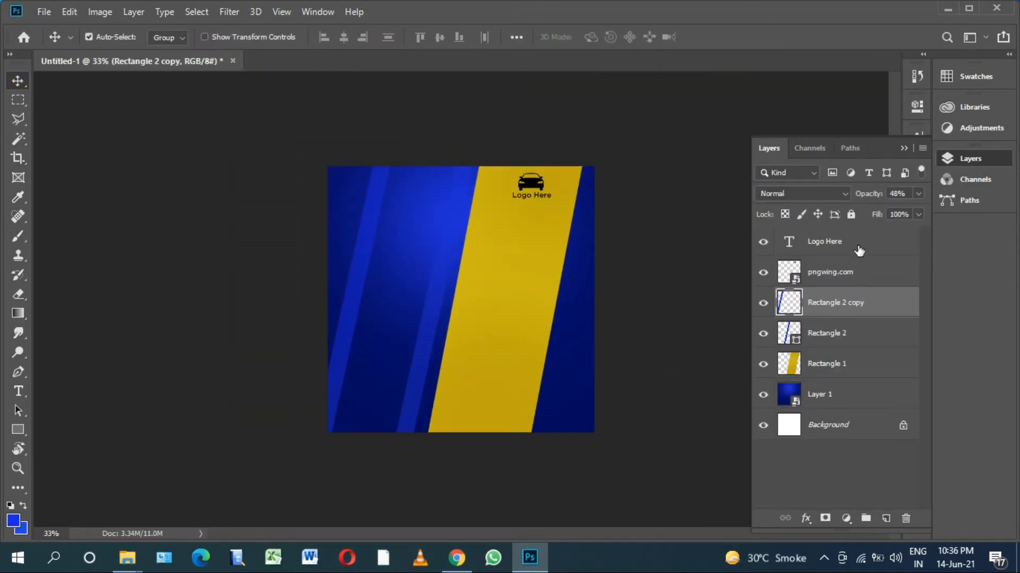
pyautogui.keyDown('shift'); pyautogui.click(861, 271); pyautogui.keyUp('shift')
pyautogui.keyDown('shift'); pyautogui.click(857, 391); pyautogui.keyUp('shift')
pyautogui.click(849, 271)
pyautogui.keyDown('shift'); pyautogui.click(848, 399); pyautogui.keyUp('shift')
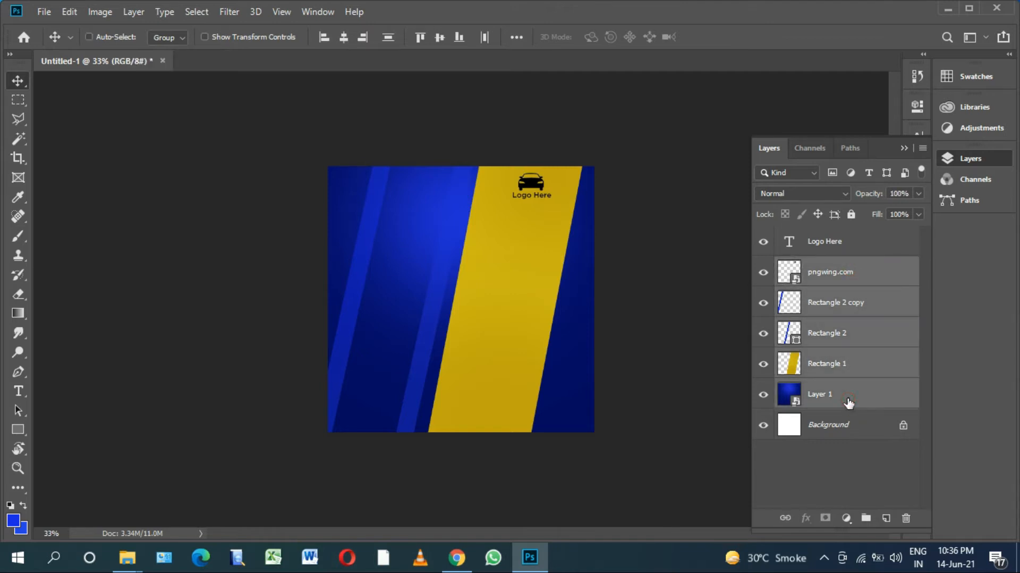
pyautogui.hotkey('ctrl', 'g')
pyautogui.click(822, 264)
pyautogui.doubleClick(826, 268)
pyautogui.write('Background')
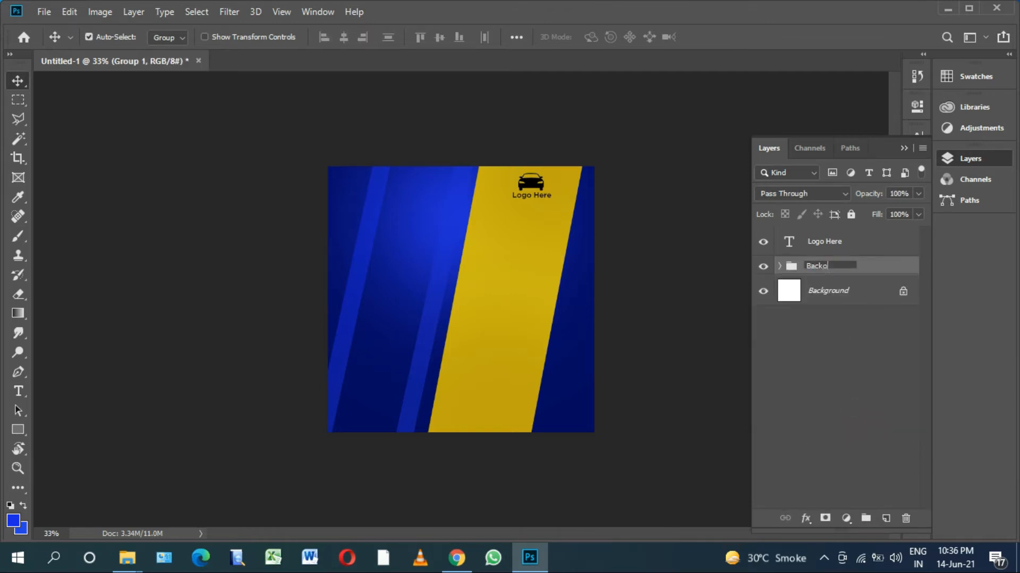
pyautogui.press('Return')
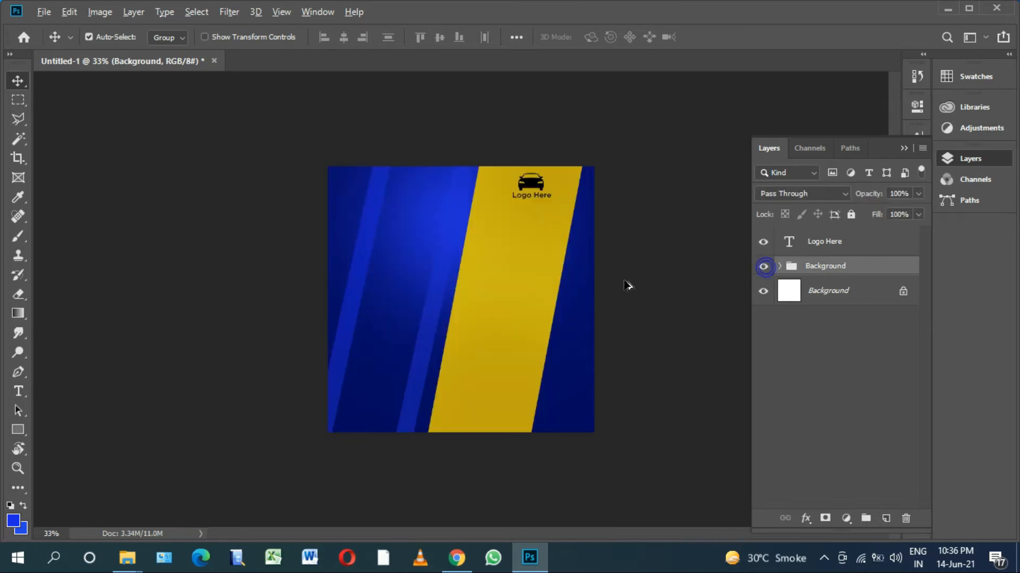
# Open the red car photo from the New car banner folder as a separate document and return to the banner.
pyautogui.scroll(2, 629, 285)
pyautogui.scroll(2, 515, 378)
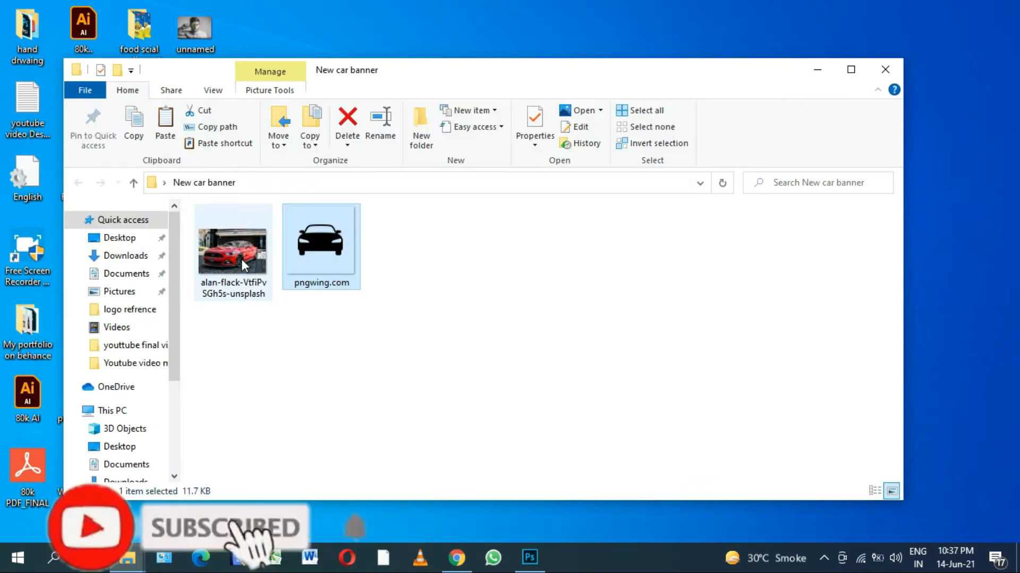
pyautogui.moveTo(241, 264); pyautogui.dragTo(627, 57)
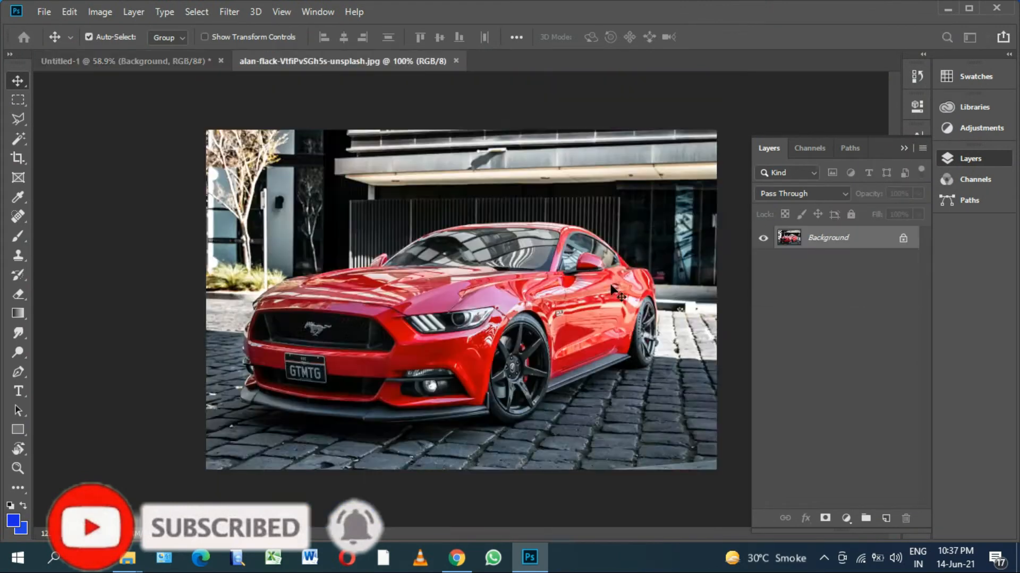
pyautogui.click(120, 63)
pyautogui.scroll(1, 482, 187)
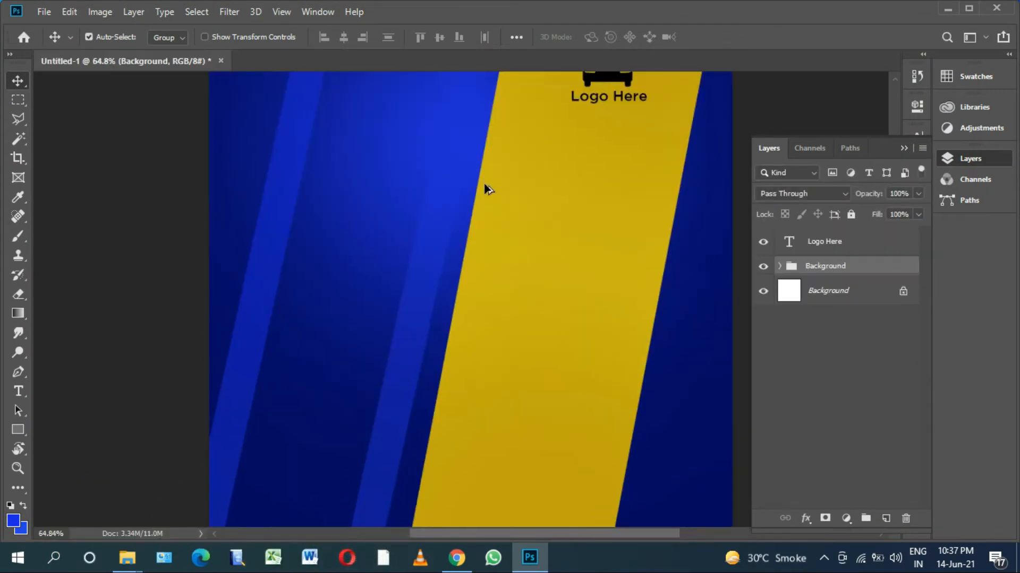
pyautogui.scroll(-4, 484, 189)
# Create a new layer above "Logo Here" and add the text "RENT" on the blue area.
pyautogui.scroll(4, 517, 281)
pyautogui.moveTo(492, 259); pyautogui.dragTo(497, 261)
pyautogui.click(859, 245)
pyautogui.click(886, 519)
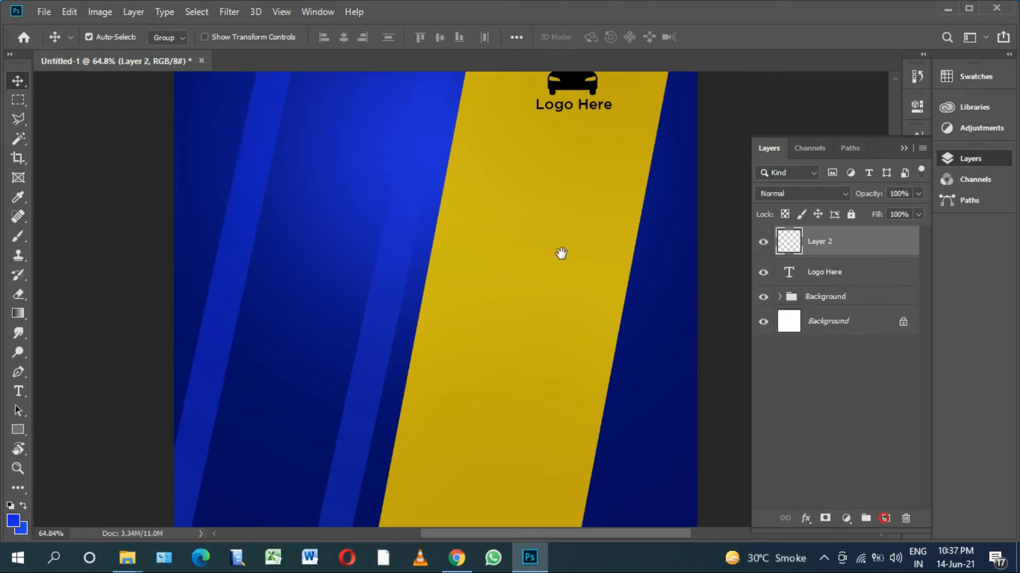
pyautogui.moveTo(415, 168); pyautogui.dragTo(447, 285)
pyautogui.scroll(2, 446, 285)
pyautogui.click(242, 248)
pyautogui.write('RENT')
pyautogui.hotkey('ctrl', 'a')
pyautogui.hotkey('ctrl', 't')
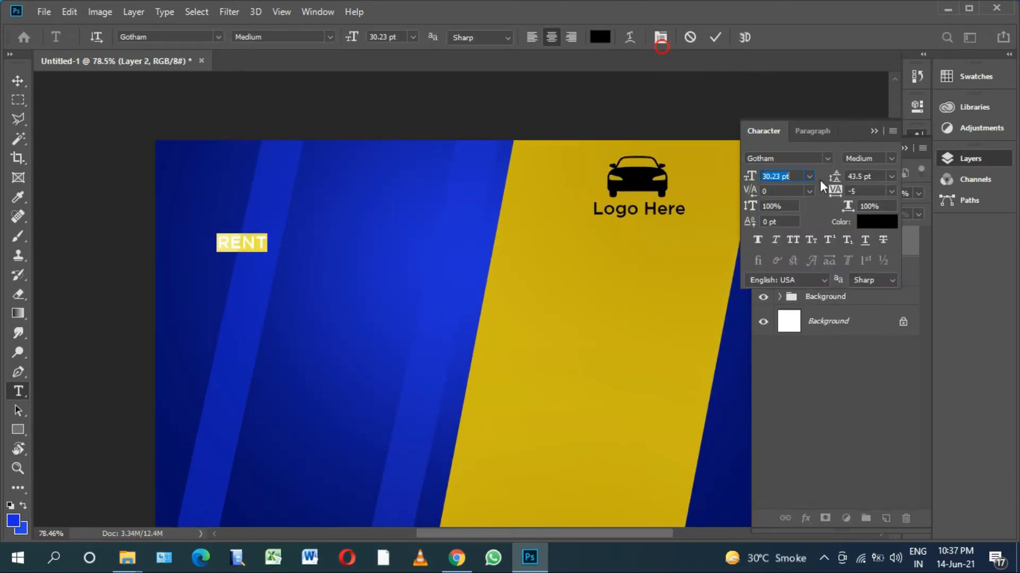
# Set the "RENT" text to Gotham Ultra Italic at 86.23 pt in the band's golden yellow.
pyautogui.click(827, 158)
pyautogui.click(933, 353)
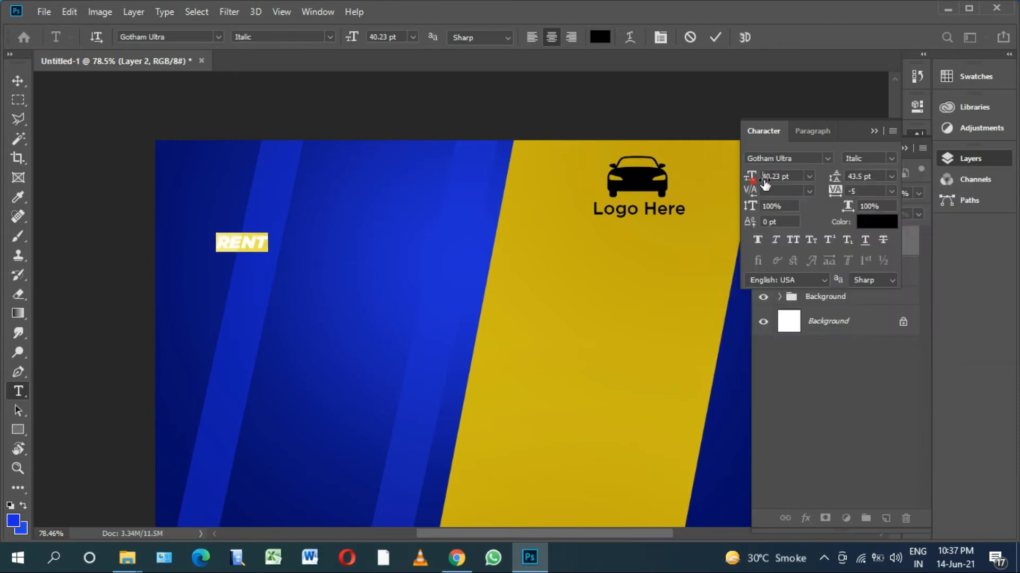
pyautogui.moveTo(754, 183); pyautogui.dragTo(805, 175)
pyautogui.click(876, 222)
pyautogui.click(562, 295)
pyautogui.click(963, 230)
# Move the "RENT" text to the upper-left area of the banner.
pyautogui.click(18, 80)
pyautogui.scroll(3, 232, 235)
pyautogui.moveTo(229, 231); pyautogui.dragTo(281, 177)
pyautogui.scroll(-7, 321, 196)
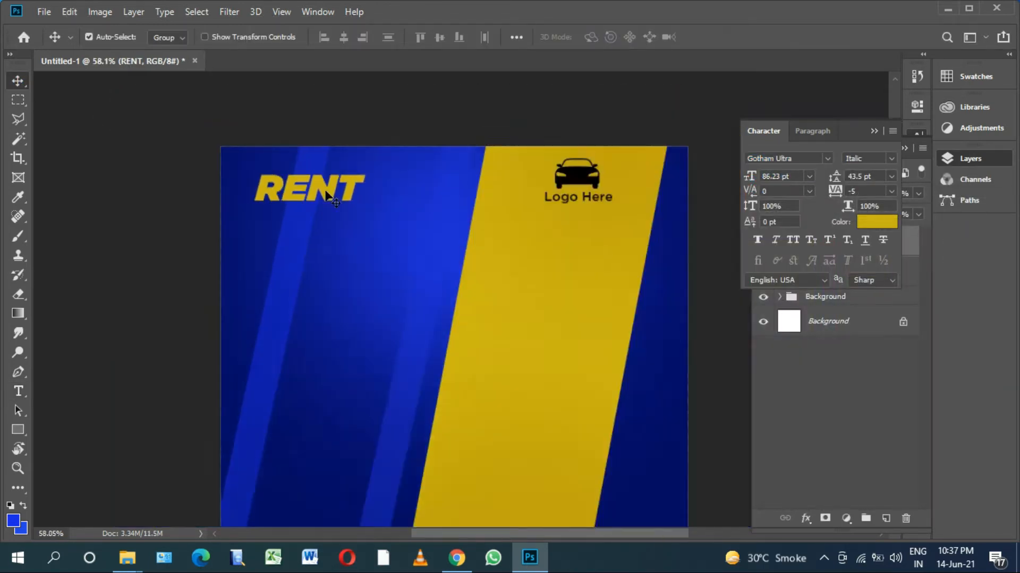
# Change the "RENT" text's font to Gotham Black Regular.
pyautogui.scroll(6, 325, 193)
pyautogui.doubleClick(325, 192)
pyautogui.click(797, 159)
pyautogui.write('gotha')
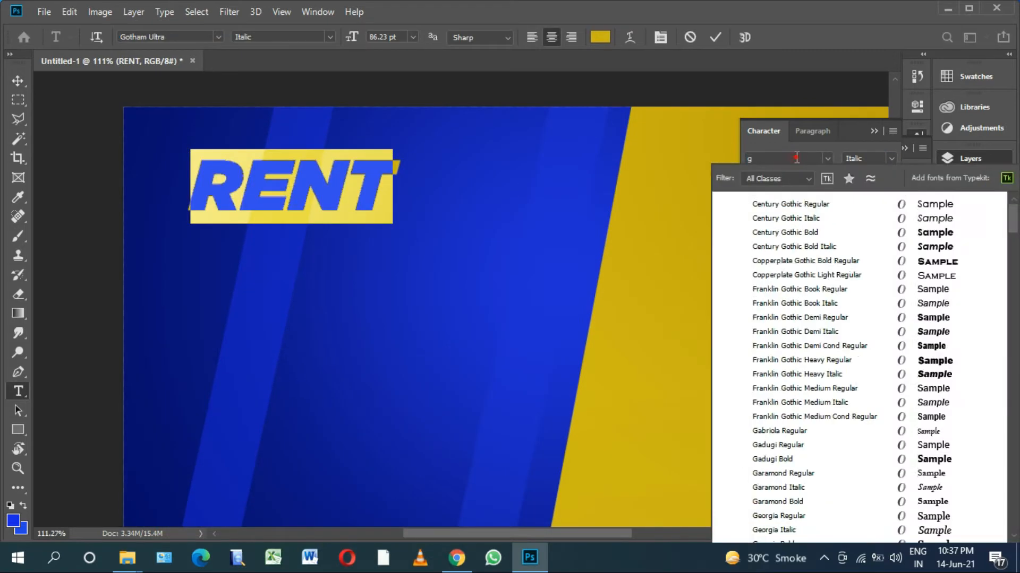
pyautogui.click(821, 305)
# Duplicate the "RENT" text below itself and replace the copy's wording with "LUXURY".
pyautogui.click(18, 81)
pyautogui.moveTo(307, 192); pyautogui.dragTo(300, 261)
pyautogui.press('t')
pyautogui.doubleClick(367, 248)
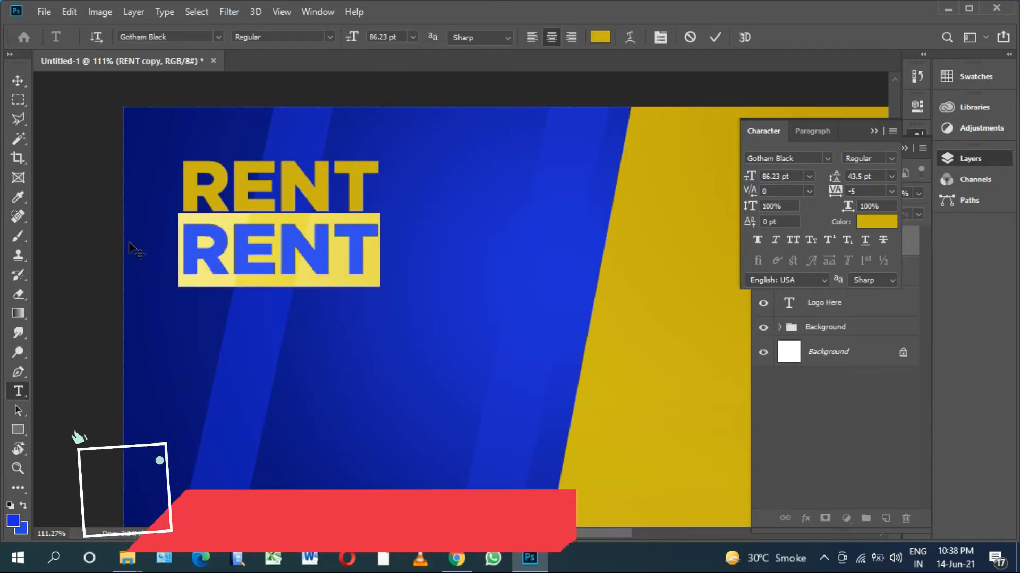
pyautogui.write('LUS')
pyautogui.write('URY')
# Align the "LUXURY" text with the left edge of "RENT" directly below it.
pyautogui.click(17, 81)
pyautogui.moveTo(247, 259); pyautogui.dragTo(298, 260)
pyautogui.scroll(5, 191, 264)
pyautogui.moveTo(216, 264); pyautogui.dragTo(253, 346)
pyautogui.moveTo(253, 351); pyautogui.dragTo(258, 354)
# Change the "LUXURY" text colour to white.
pyautogui.scroll(-7, 281, 351)
pyautogui.press('t')
pyautogui.click(391, 341)
pyautogui.click(877, 221)
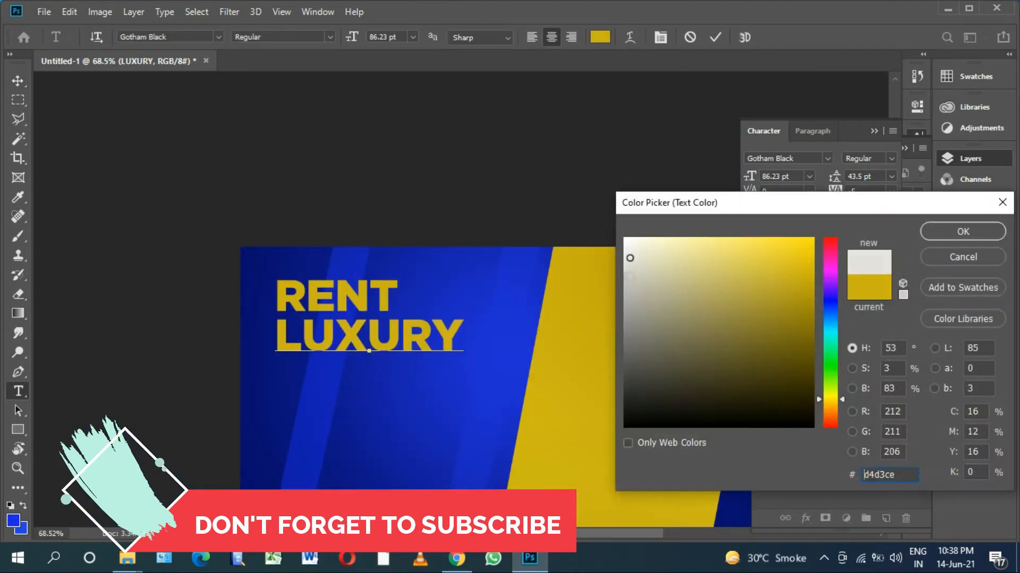
pyautogui.click(978, 234)
# Duplicate the "LUXURY" text below itself and replace the copy's wording with "CAR".
pyautogui.click(18, 82)
pyautogui.moveTo(392, 332); pyautogui.dragTo(396, 212)
pyautogui.scroll(2, 404, 313)
pyautogui.scroll(5, 382, 297)
pyautogui.moveTo(358, 255); pyautogui.dragTo(126, 334)
pyautogui.write('t')
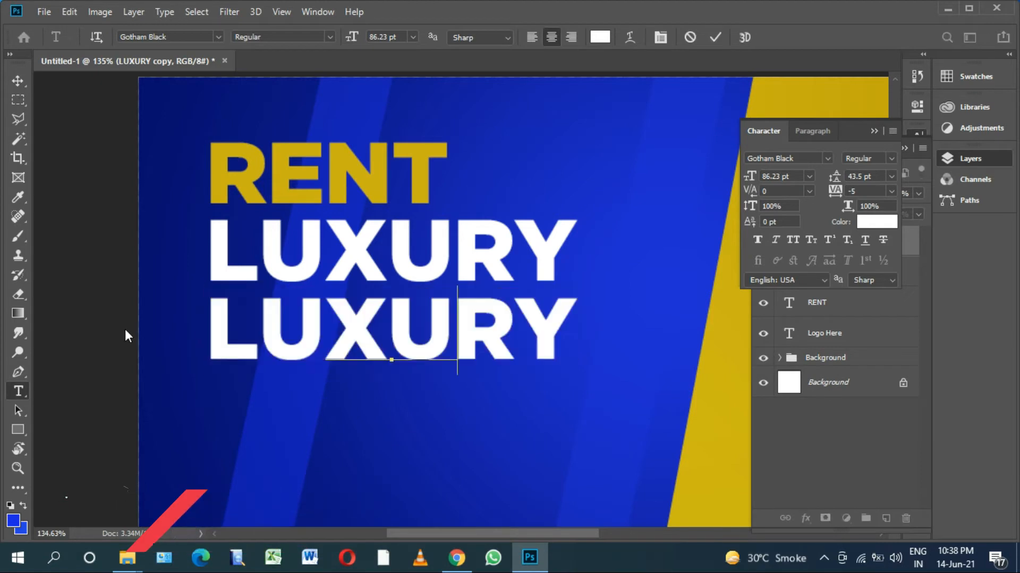
pyautogui.write('CAR')
# Align the "CAR" text with the left edge of the headline lines above it.
pyautogui.click(18, 80)
pyautogui.scroll(2, 170, 319)
pyautogui.moveTo(223, 324); pyautogui.dragTo(183, 322)
pyautogui.scroll(-3, 268, 289)
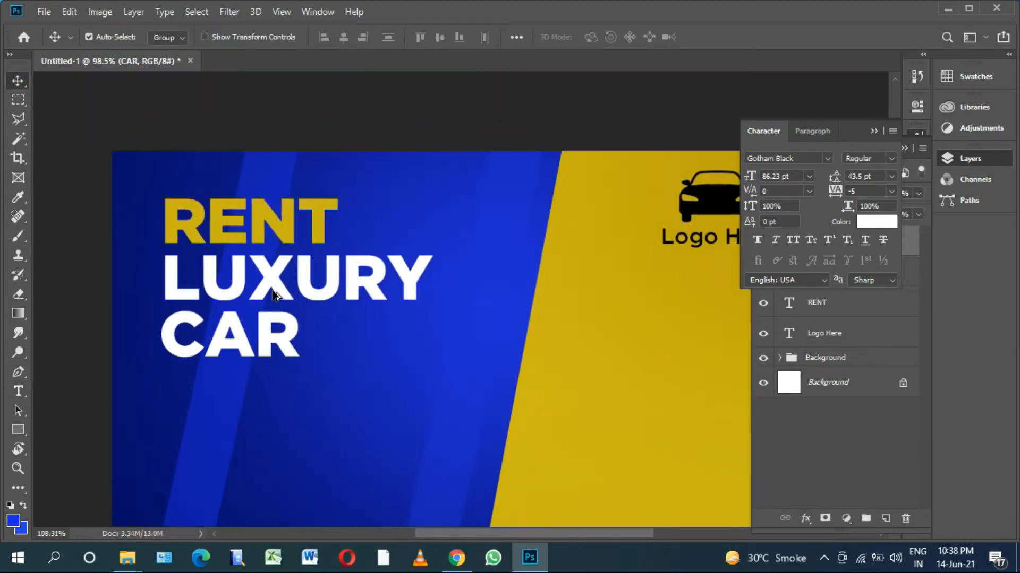
# Draw a 7 × 213 px vertical bar beside the three-line headline and position it at X 42 px, Y 63 px.
pyautogui.scroll(1, 414, 370)
pyautogui.click(29, 432)
pyautogui.click(41, 425)
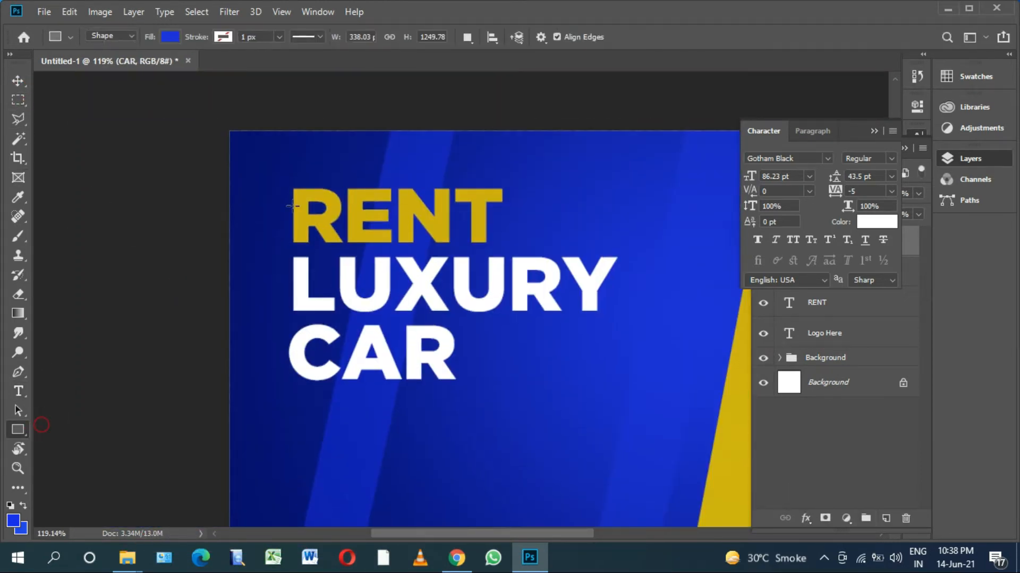
pyautogui.moveTo(266, 381); pyautogui.dragTo(266, 381)
pyautogui.click(17, 81)
pyautogui.scroll(-2, 295, 244)
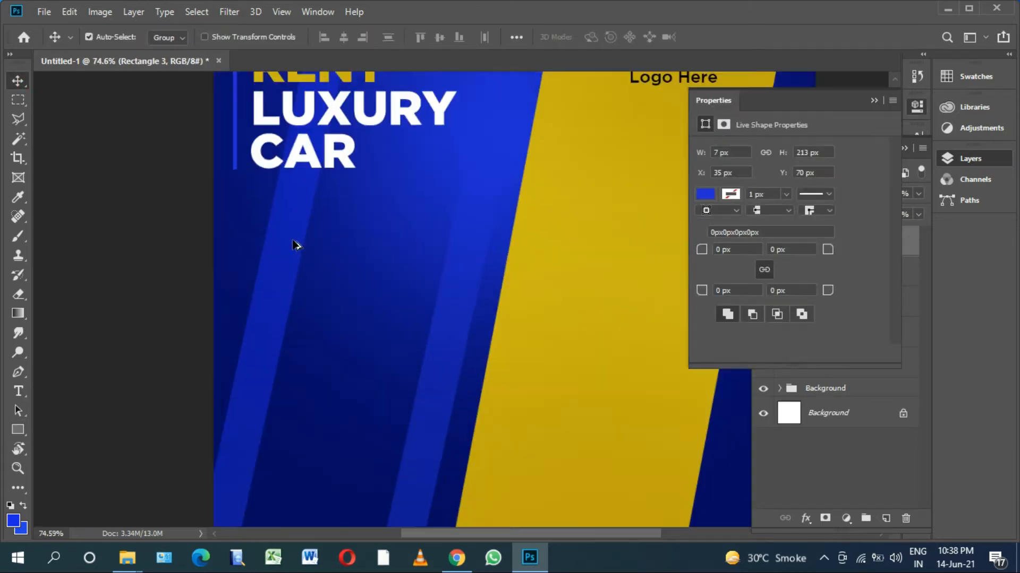
pyautogui.scroll(4, 319, 296)
pyautogui.moveTo(299, 310); pyautogui.dragTo(310, 298)
# Change the vertical bar's fill to white and close its shape properties.
pyautogui.click(705, 194)
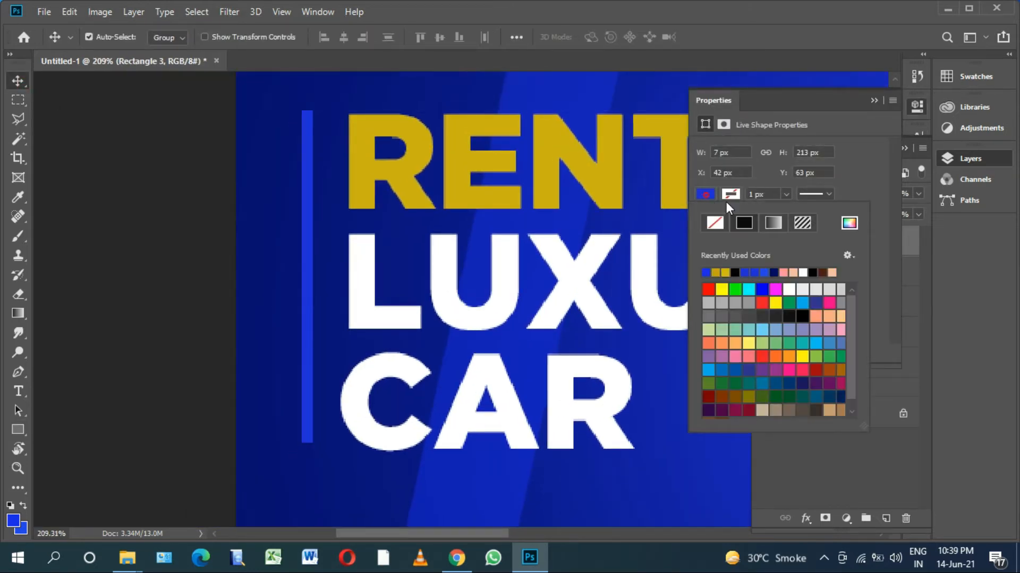
pyautogui.scroll(-3, 676, 264)
pyautogui.click(228, 283)
pyautogui.click(873, 100)
# Draw a thin horizontal blue rectangle on the blue area below the "CAR" text.
pyautogui.scroll(3, 444, 294)
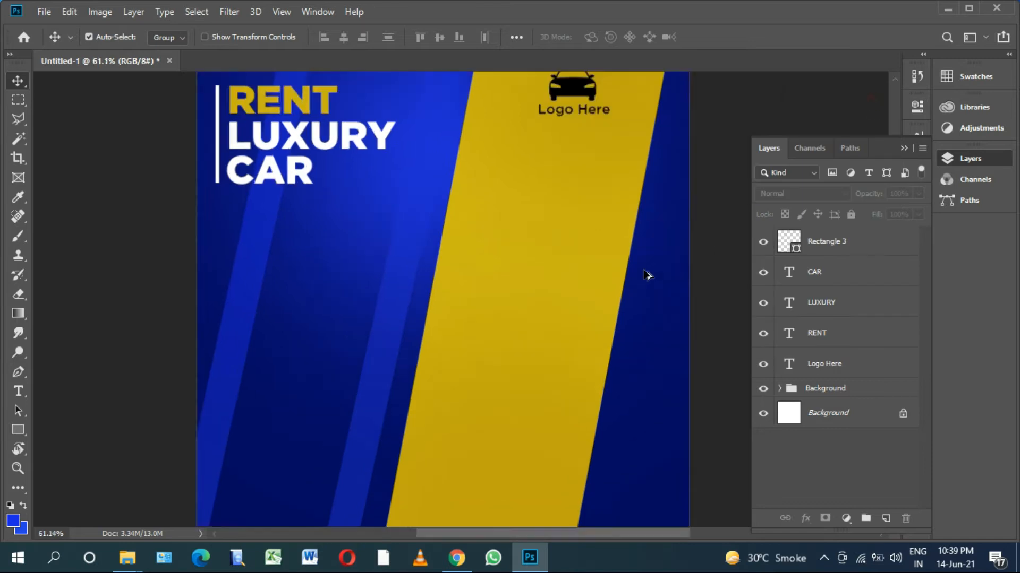
pyautogui.scroll(2, 444, 289)
pyautogui.moveTo(357, 279); pyautogui.dragTo(382, 282)
pyautogui.scroll(-2, 367, 281)
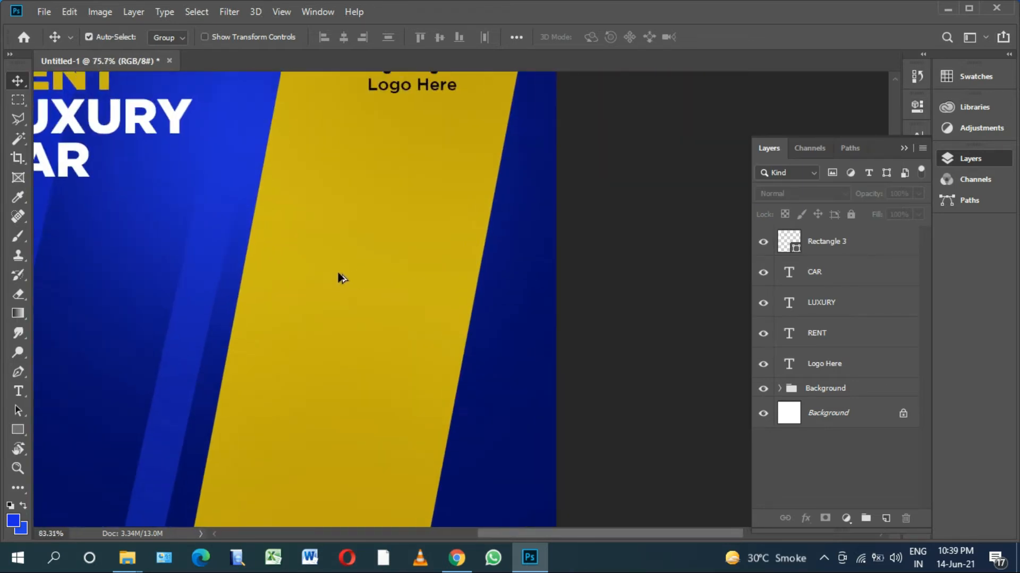
pyautogui.scroll(1, 337, 273)
pyautogui.moveTo(128, 303); pyautogui.dragTo(423, 314)
pyautogui.scroll(1, 355, 299)
pyautogui.click(18, 429)
pyautogui.click(63, 427)
pyautogui.moveTo(265, 250); pyautogui.dragTo(287, 281)
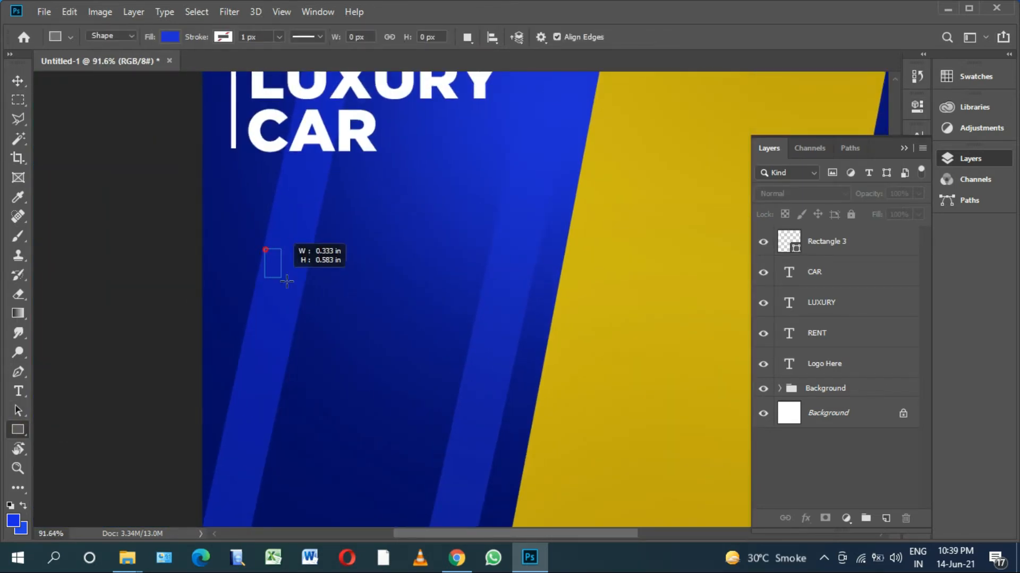
pyautogui.moveTo(494, 280); pyautogui.dragTo(494, 281)
pyautogui.scroll(1, 637, 213)
pyautogui.click(874, 100)
pyautogui.scroll(-5, 240, 202)
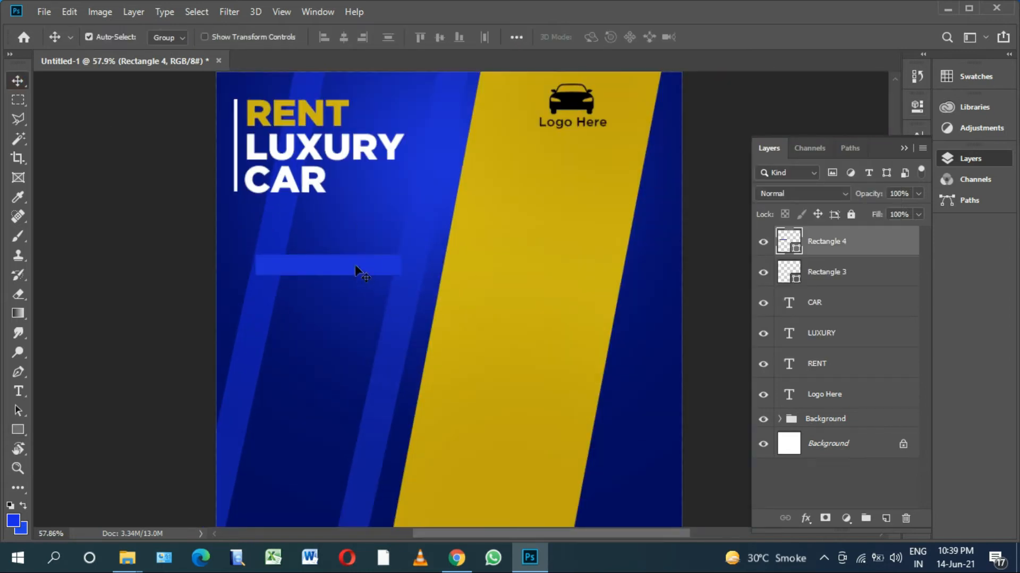
# Resize the blue rectangle below "CAR" into a button shape, align it with the vertical bar, and fill it with the stripe's yellow.
pyautogui.hotkey('ctrl', 't')
pyautogui.moveTo(313, 265); pyautogui.dragTo(321, 321)
pyautogui.press('Return')
pyautogui.click(577, 239)
pyautogui.click(967, 234)
pyautogui.scroll(5, 235, 257)
pyautogui.scroll(-4, 295, 322)
pyautogui.scroll(2, 318, 319)
# Add the text "Book Now" on a new layer just below the yellow rectangle.
pyautogui.click(886, 520)
pyautogui.scroll(3, 578, 404)
pyautogui.moveTo(193, 269); pyautogui.dragTo(400, 330)
pyautogui.press('t')
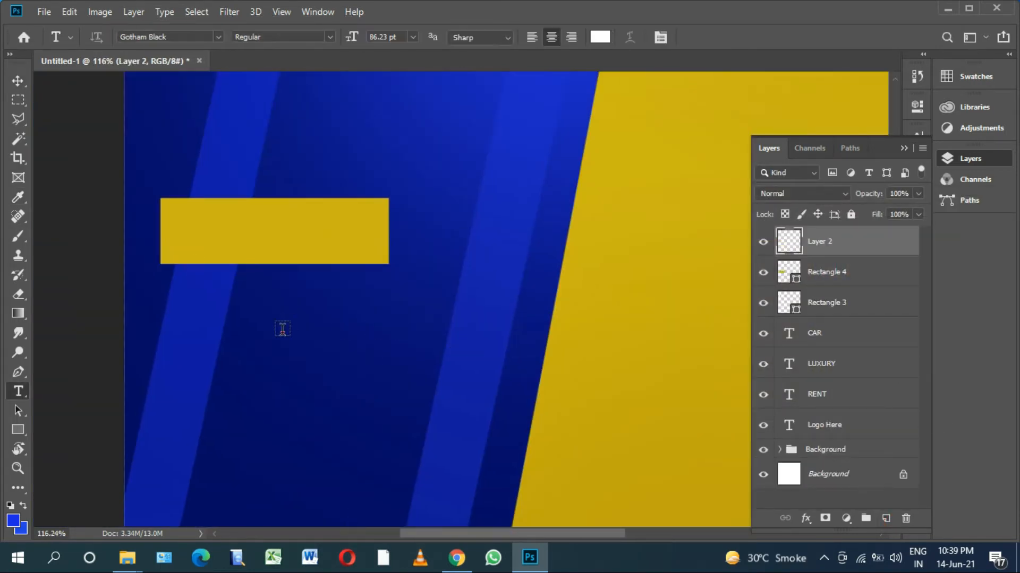
pyautogui.click(282, 329)
pyautogui.write('Book Now')
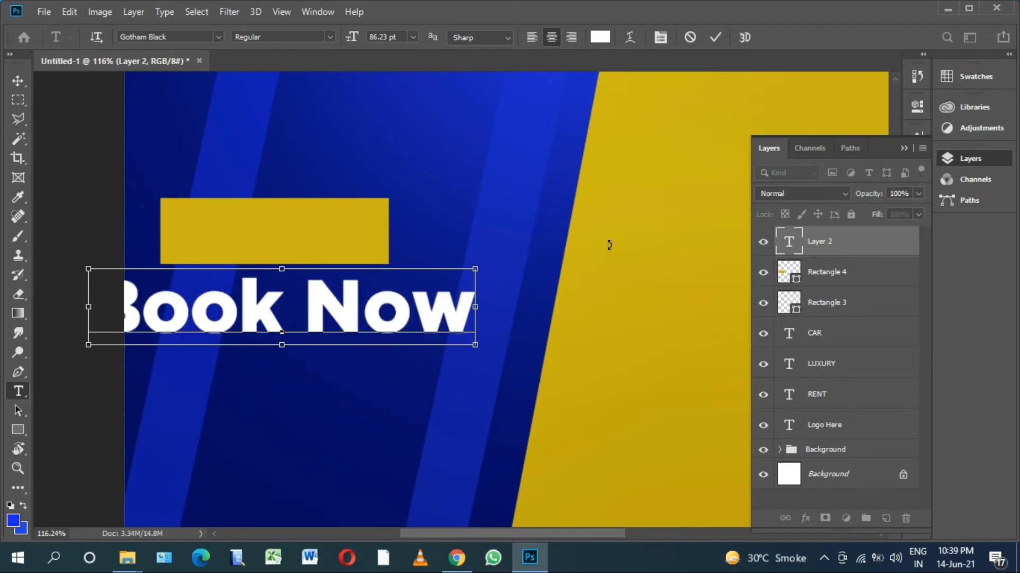
# Change the "Book Now" text colour to black and its size to 51.23 pt.
pyautogui.hotkey('ctrl', 'a')
pyautogui.click(600, 37)
pyautogui.click(632, 415)
pyautogui.click(956, 230)
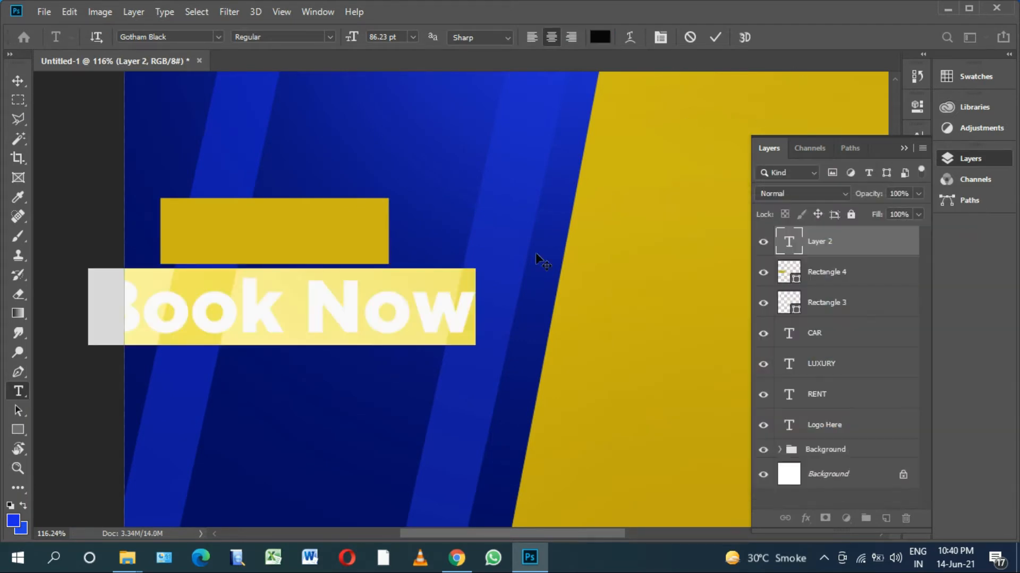
pyautogui.click(667, 39)
pyautogui.moveTo(748, 177); pyautogui.dragTo(721, 173)
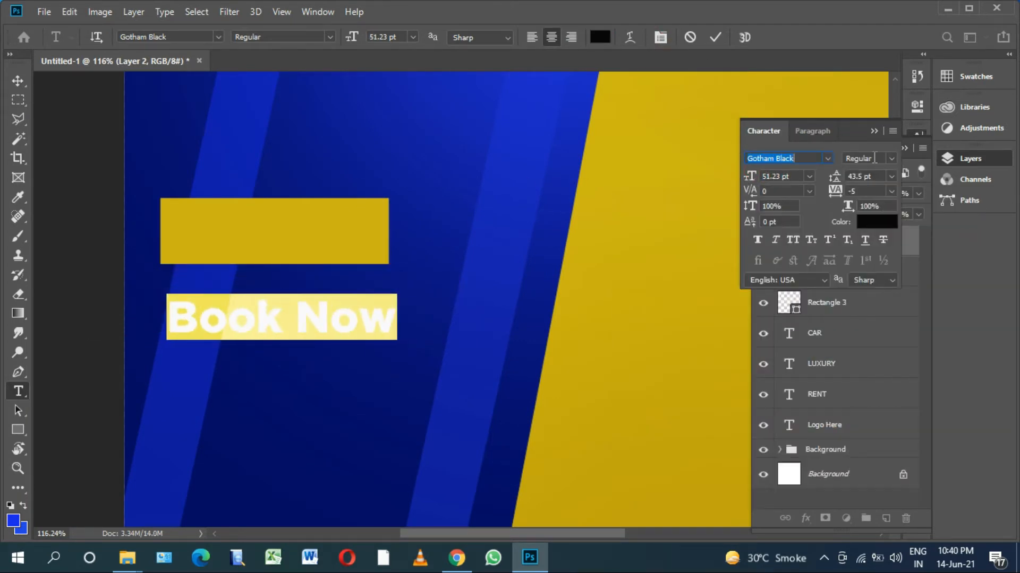
# Move the "Book Now" text onto the yellow rectangle.
pyautogui.click(18, 81)
pyautogui.moveTo(265, 314); pyautogui.dragTo(262, 232)
pyautogui.scroll(-5, 261, 232)
pyautogui.scroll(3, 346, 294)
pyautogui.moveTo(281, 322); pyautogui.dragTo(399, 327)
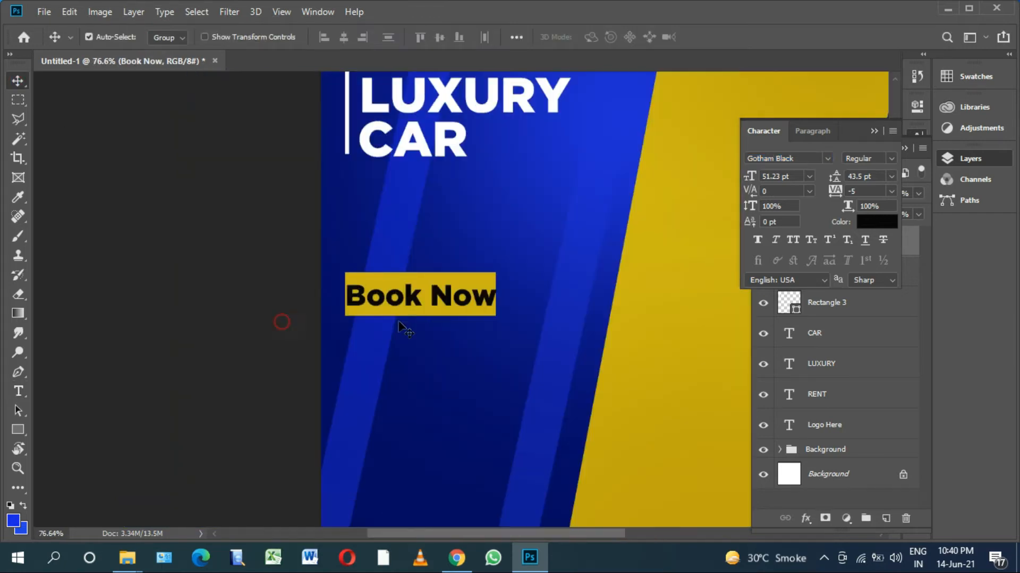
# Change the "Book Now" font to Gotham Bold.
pyautogui.write('Gotham')
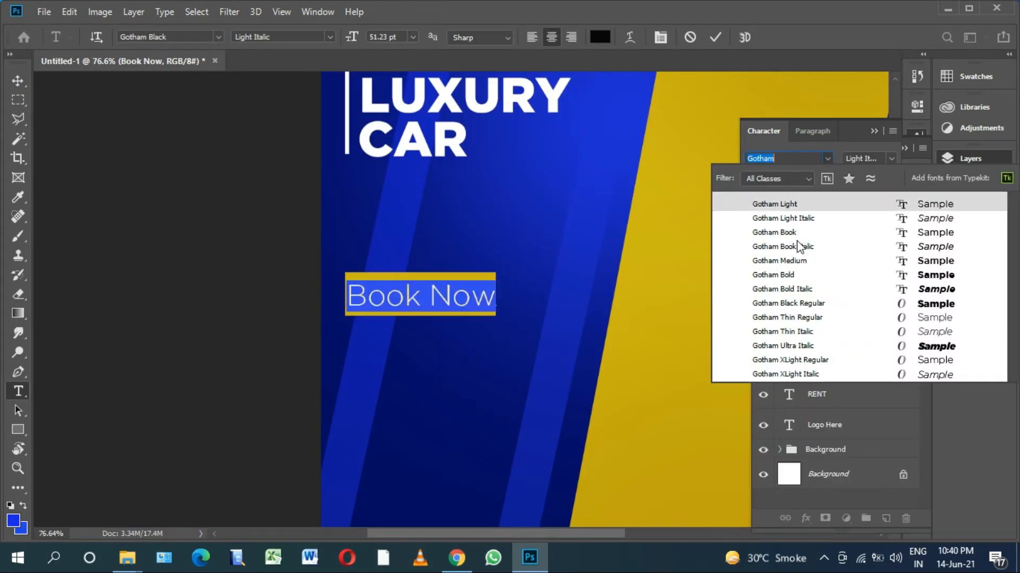
pyautogui.click(798, 274)
pyautogui.click(18, 81)
pyautogui.scroll(5, 427, 292)
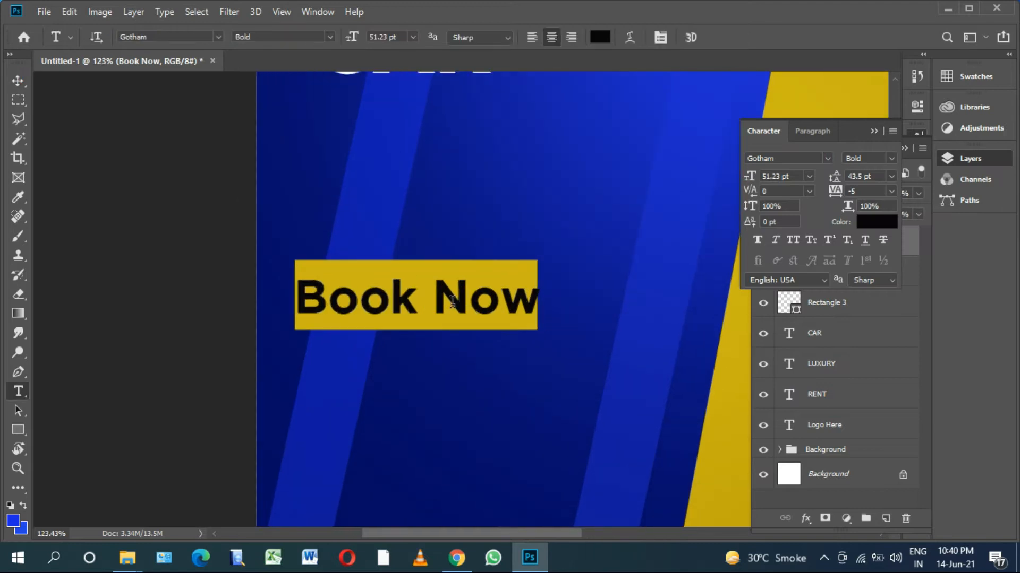
# Set the "Book Now" text size to 46.23 pt so it fits inside the yellow rectangle, and close the character settings.
pyautogui.tripleClick(453, 302)
pyautogui.moveTo(749, 179); pyautogui.dragTo(739, 181)
pyautogui.click(18, 81)
pyautogui.scroll(5, 362, 279)
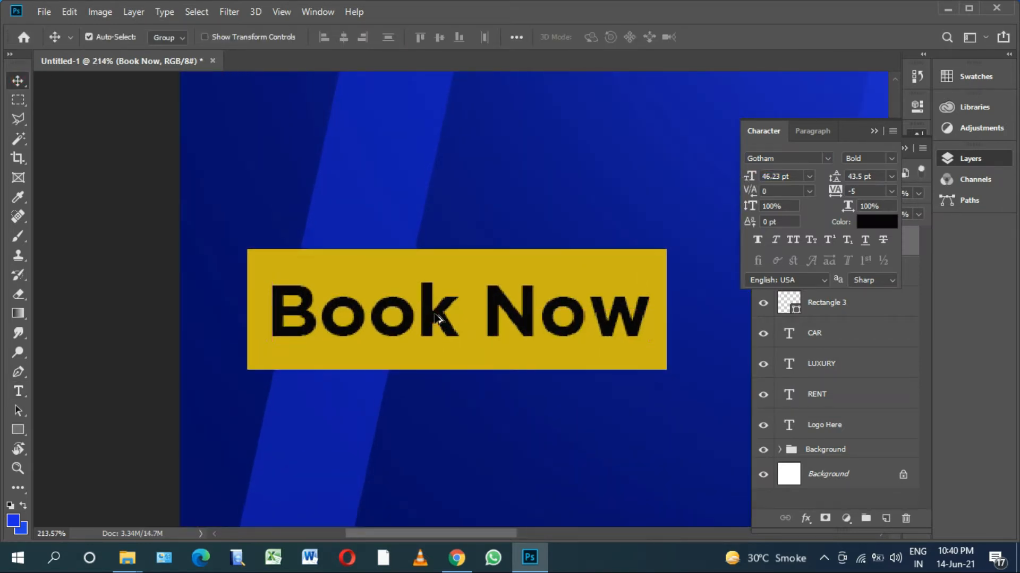
pyautogui.scroll(-15, 435, 317)
pyautogui.scroll(8, 421, 276)
pyautogui.scroll(-8, 476, 300)
pyautogui.scroll(3, 608, 336)
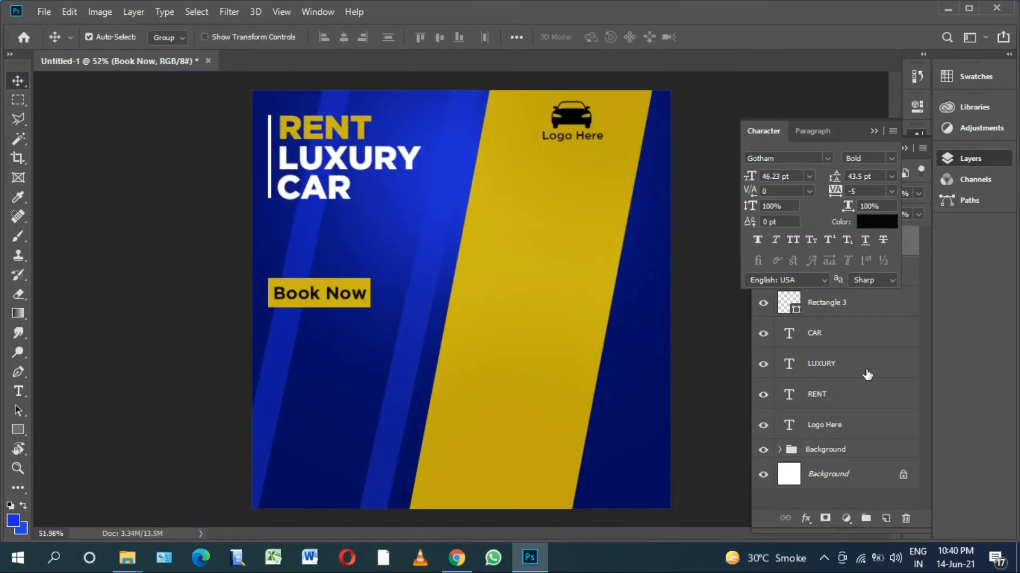
pyautogui.click(874, 130)
# Add the text line "Let us find the perfect car" between the headline and the yellow "Book Now" button.
pyautogui.scroll(5, 456, 291)
pyautogui.moveTo(135, 269); pyautogui.dragTo(263, 321)
pyautogui.press('t')
pyautogui.click(259, 280)
pyautogui.write('Let')
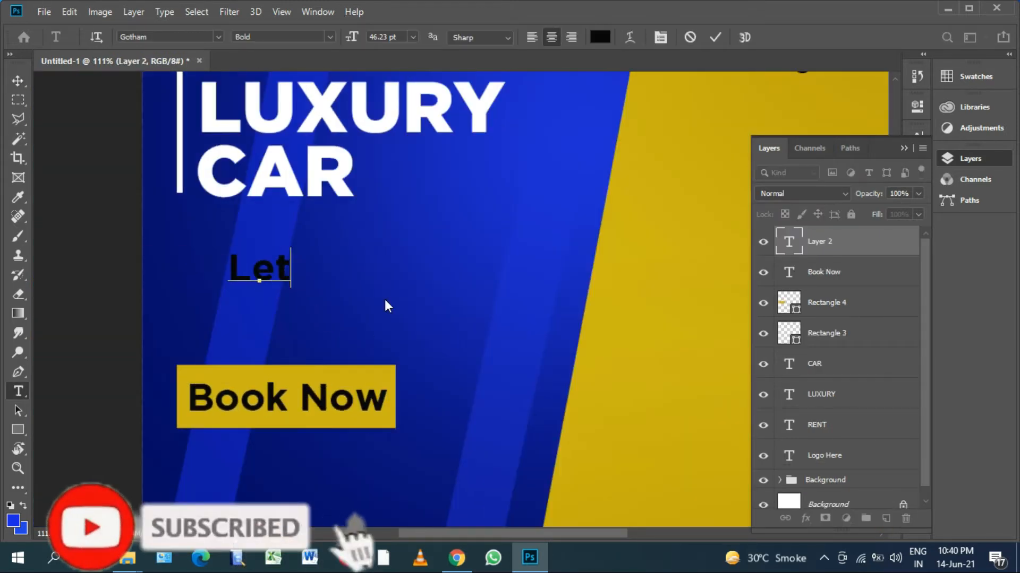
pyautogui.write(' us fu')
pyautogui.press('BackSpace')
pyautogui.write('ind the perfect car')
# Set the tagline's font to Calibri Regular at 33.23 pt.
pyautogui.hotkey('ctrl', 'a')
pyautogui.click(657, 35)
pyautogui.click(762, 158)
pyautogui.write('ca')
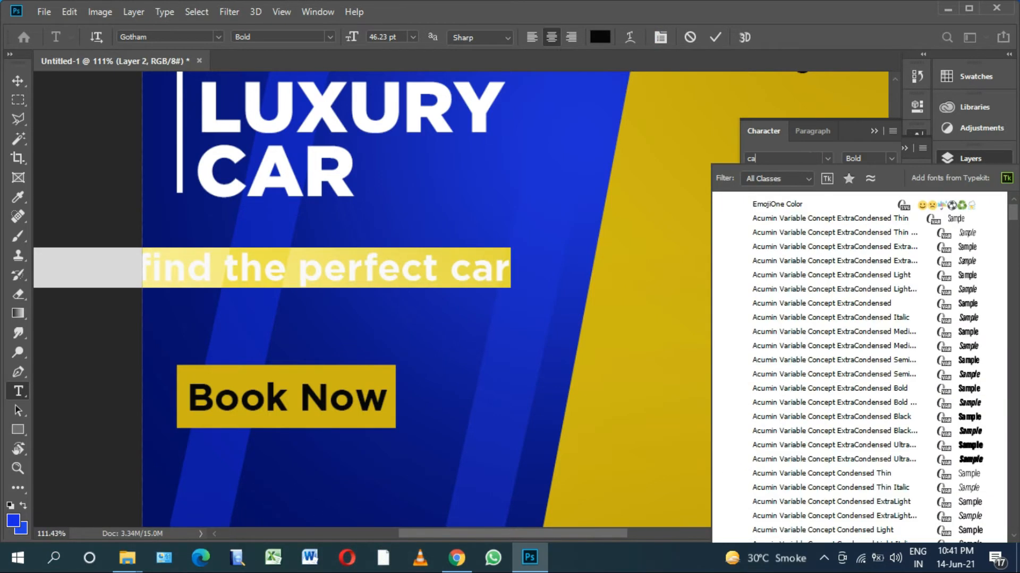
pyautogui.write('libri')
pyautogui.click(780, 237)
pyautogui.moveTo(748, 177); pyautogui.dragTo(741, 181)
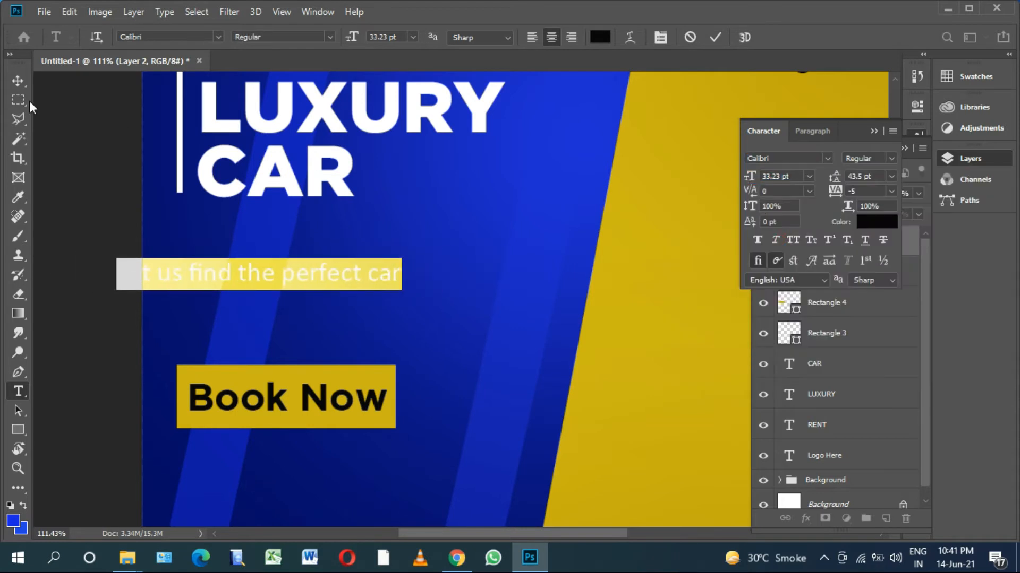
# Move the tagline so its left edge lines up with the vertical bar and the "Book Now" button.
pyautogui.click(24, 83)
pyautogui.click(289, 276)
pyautogui.moveTo(319, 275); pyautogui.dragTo(457, 281)
# Change the tagline's text colour to white.
pyautogui.press('t')
pyautogui.click(456, 278)
pyautogui.hotkey('ctrl', 'a')
pyautogui.click(878, 224)
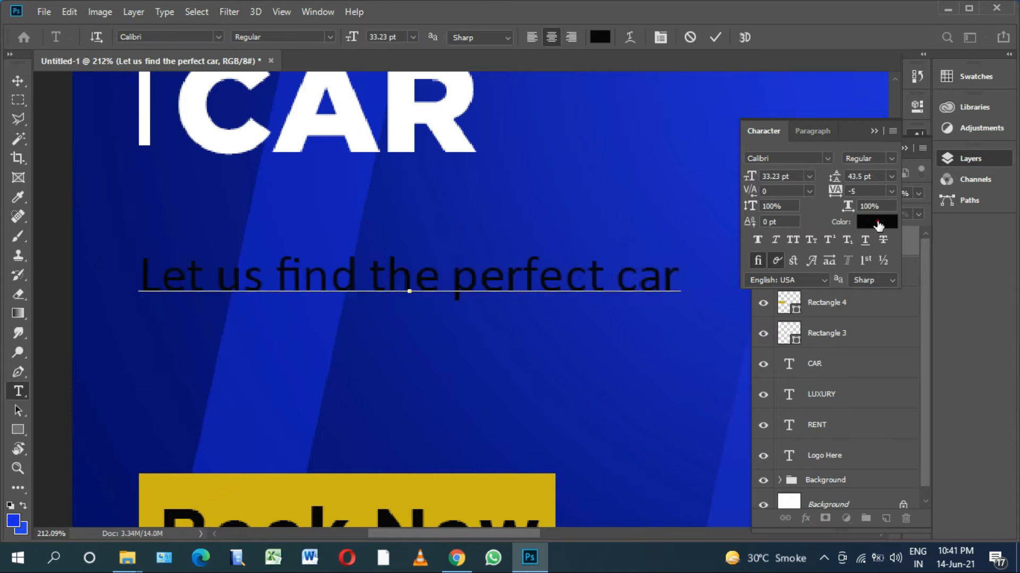
pyautogui.moveTo(666, 279); pyautogui.dragTo(629, 239)
pyautogui.click(962, 232)
pyautogui.click(19, 81)
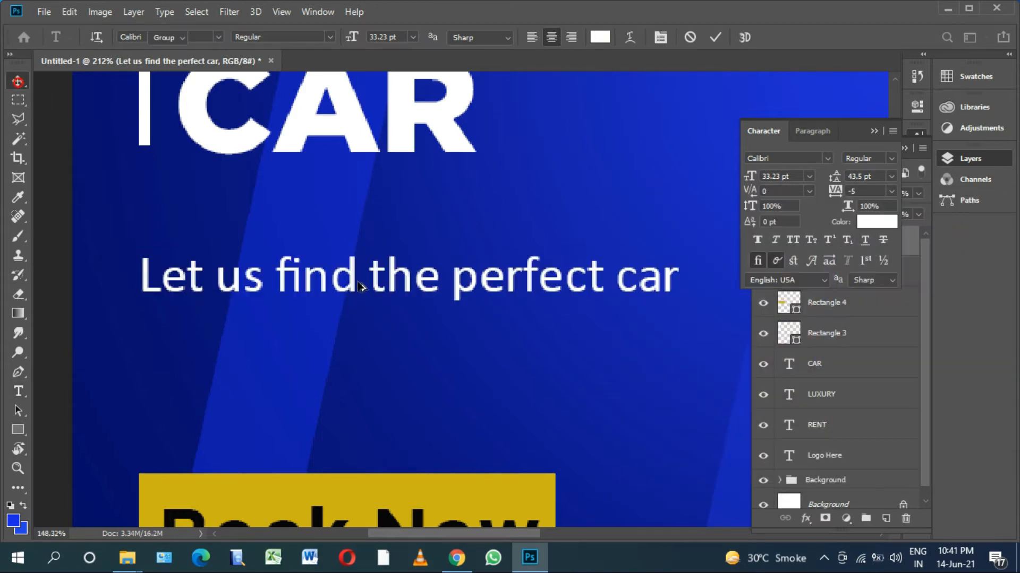
# Duplicate the tagline directly below itself and replace the copy's text with "for your today".
pyautogui.scroll(-3, 363, 287)
pyautogui.moveTo(362, 329); pyautogui.dragTo(362, 356)
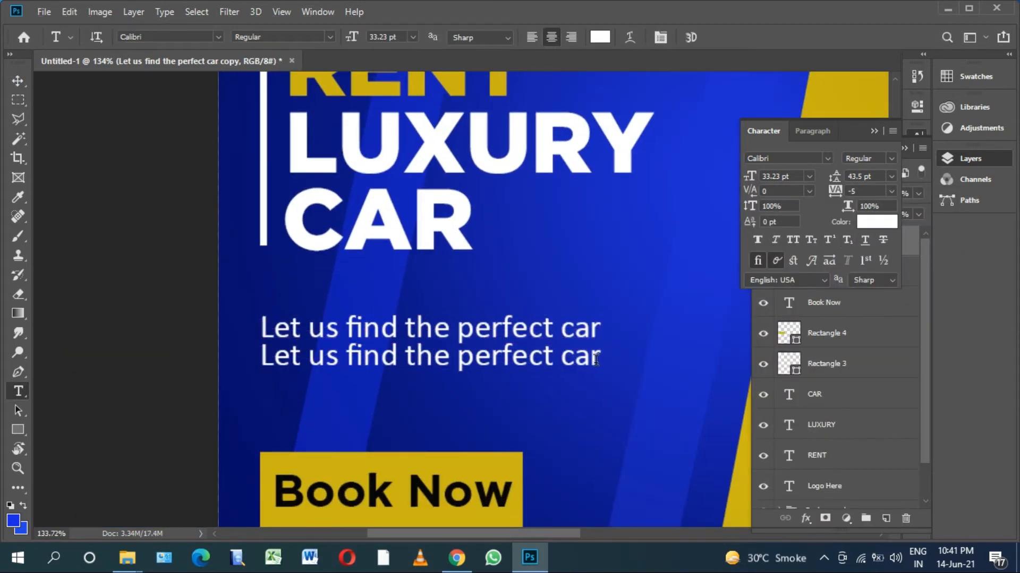
pyautogui.moveTo(596, 359); pyautogui.dragTo(168, 345)
pyautogui.write('for yr')
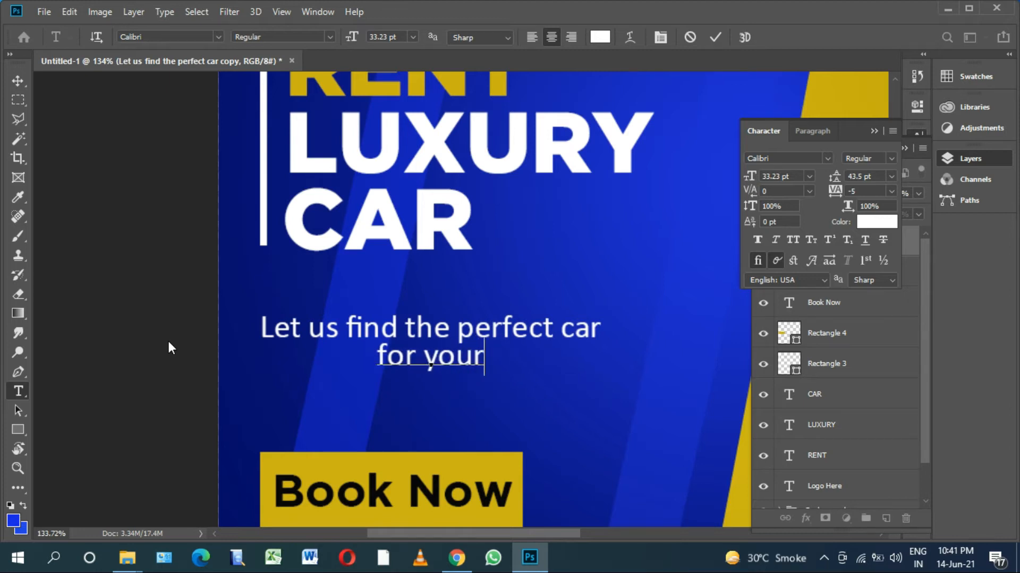
# Left-align the second tagline line under the first and correct its wording to "for you today".
pyautogui.click(17, 81)
pyautogui.moveTo(408, 362); pyautogui.dragTo(340, 371)
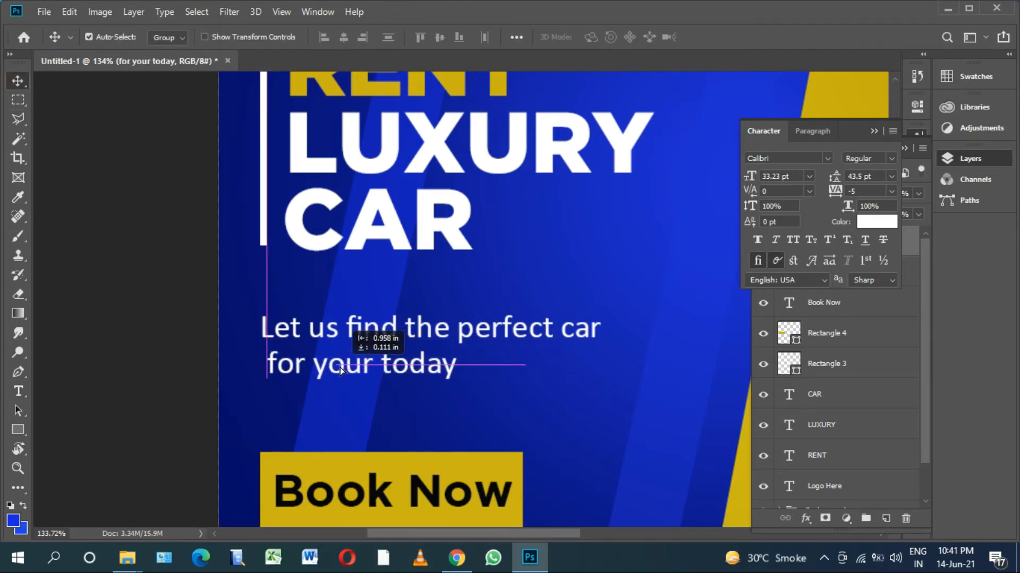
pyautogui.scroll(3, 328, 368)
pyautogui.press('BackSpace')
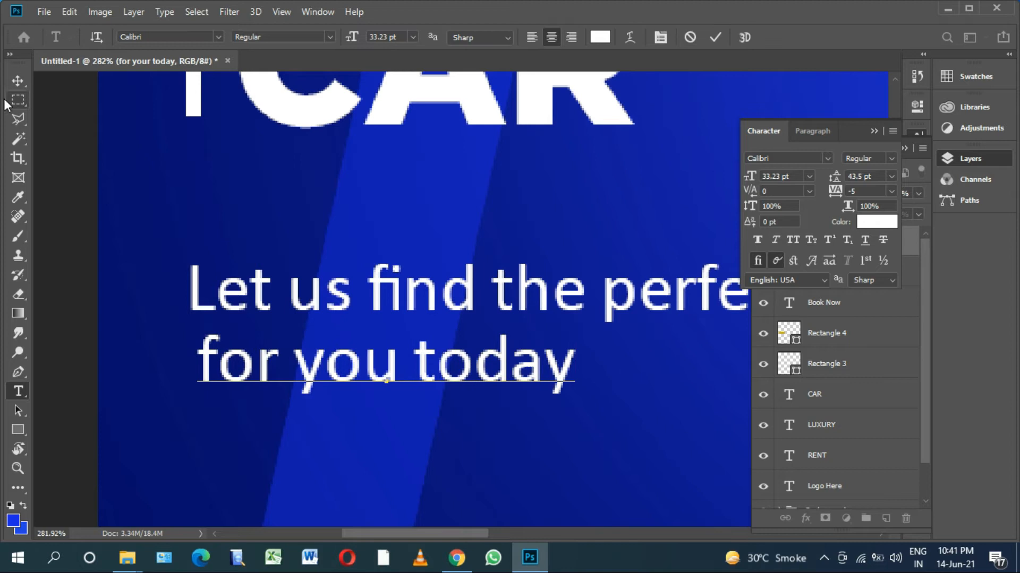
pyautogui.click(18, 80)
pyautogui.scroll(-5, 368, 284)
pyautogui.hotkey('ctrl', '0')
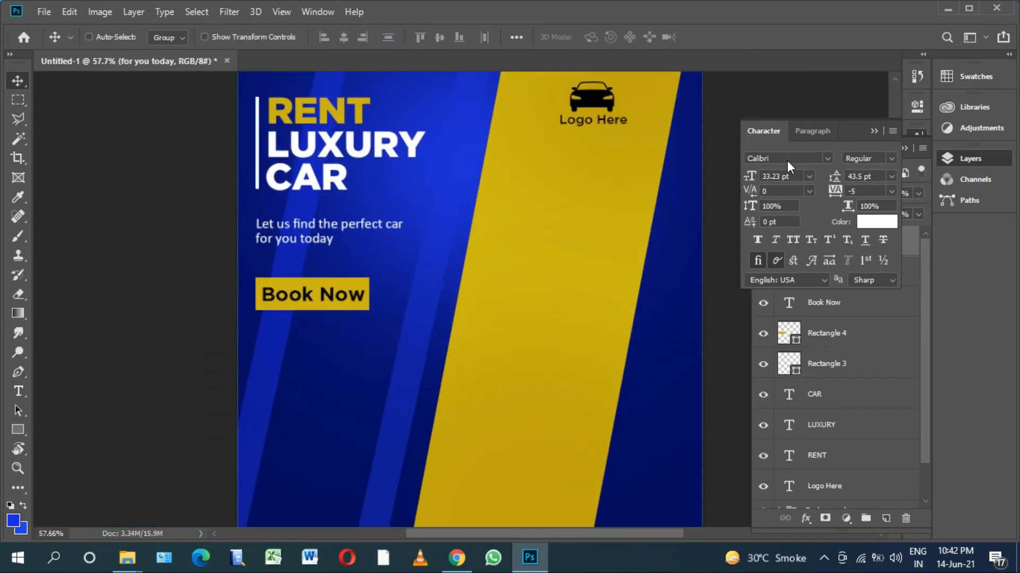
# Save the document as "car post design.psd" in a new folder named "car post design" inside VIDEO THUMBNAILS.
pyautogui.hotkey('ctrl', 's')
pyautogui.click(122, 66)
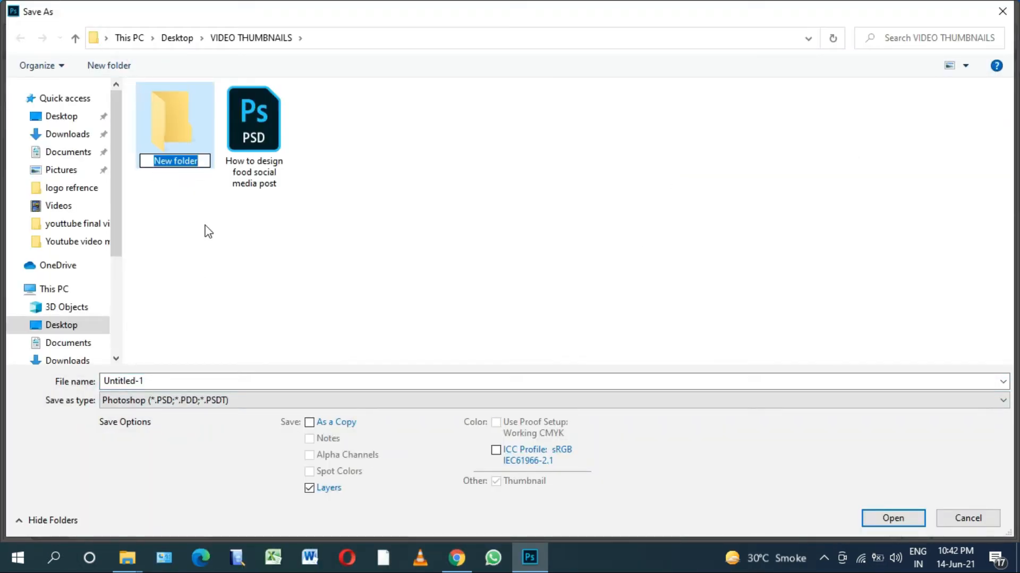
pyautogui.write('car post')
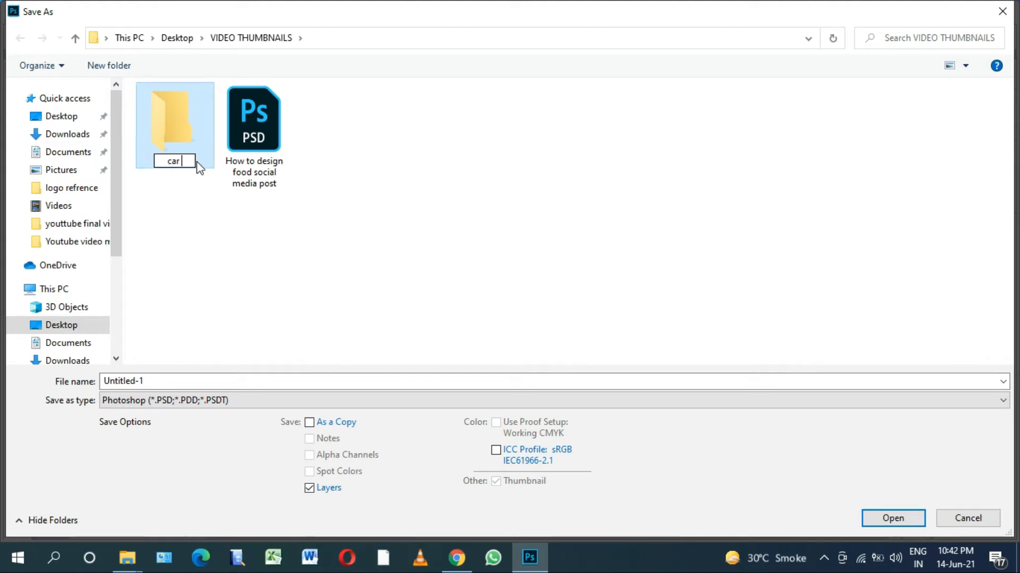
pyautogui.press('Return')
pyautogui.press('Return')
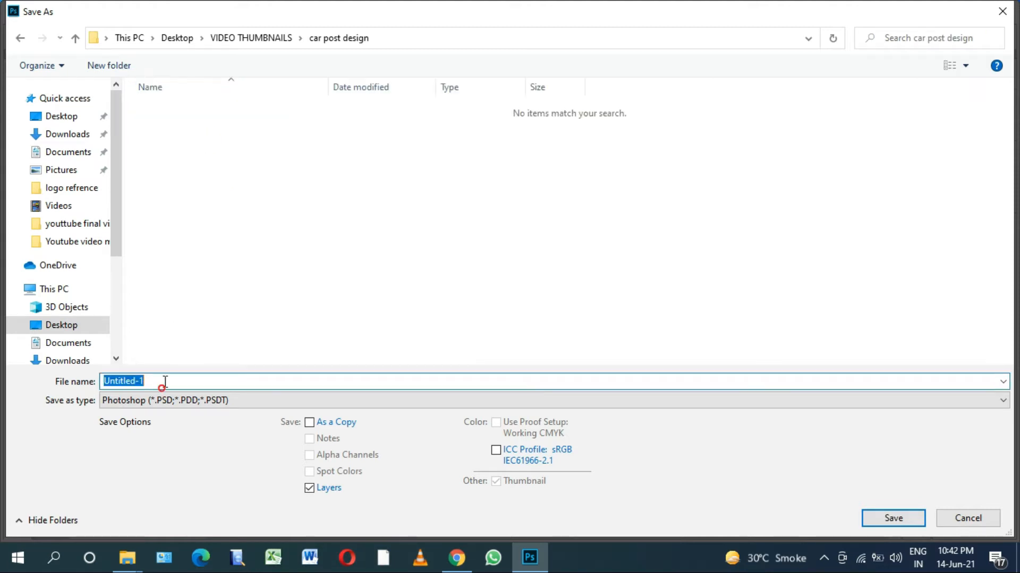
pyautogui.write('esign')
pyautogui.press('Return')
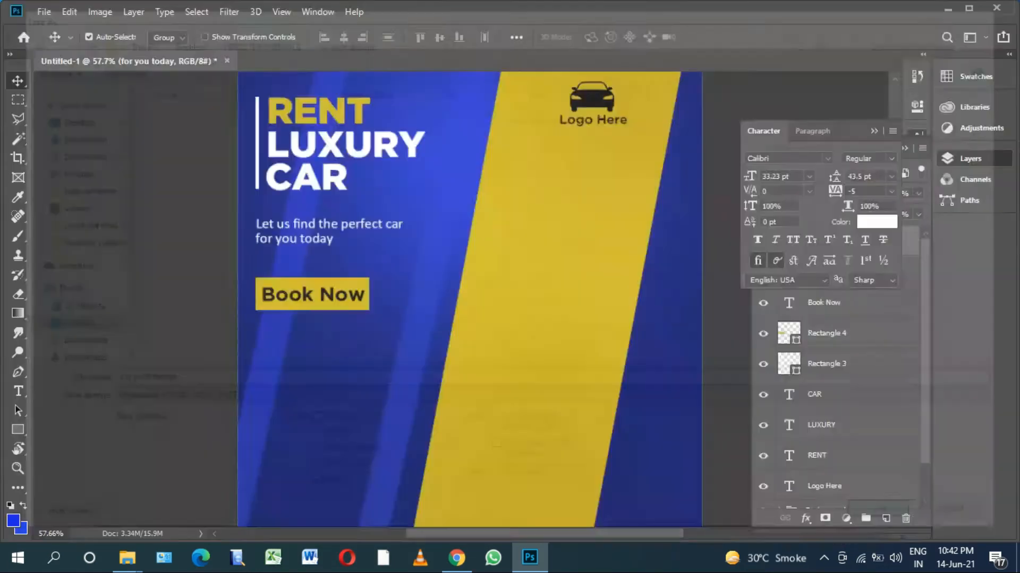
# Draw a 5 × 5 px circle on the blue area right of the yellow stripe and fill it with white.
pyautogui.scroll(5, 329, 319)
pyautogui.moveTo(328, 319); pyautogui.dragTo(130, 364)
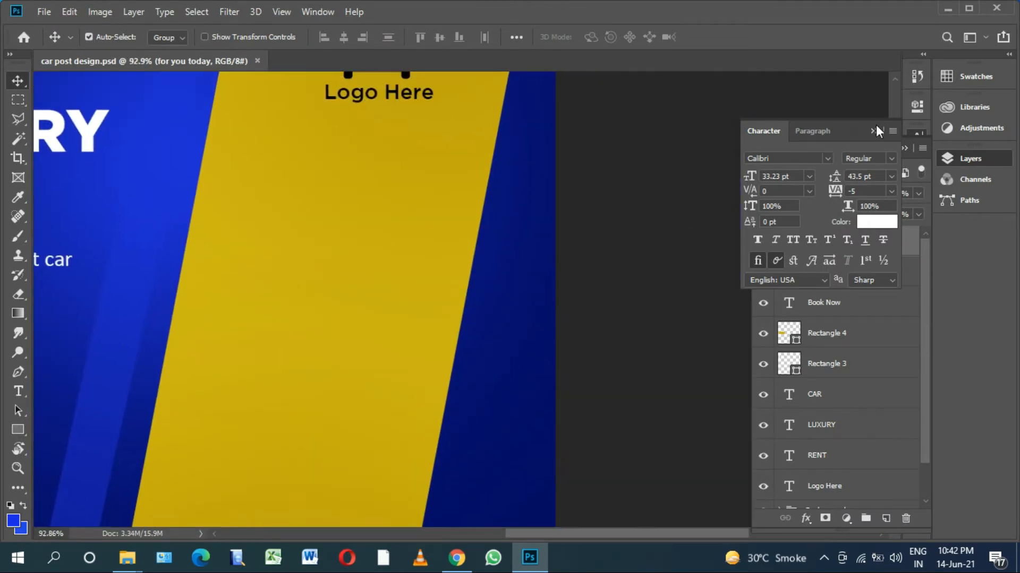
pyautogui.click(874, 132)
pyautogui.click(886, 518)
pyautogui.scroll(4, 531, 238)
pyautogui.moveTo(507, 218); pyautogui.dragTo(446, 206)
pyautogui.rightClick(19, 429)
pyautogui.click(68, 462)
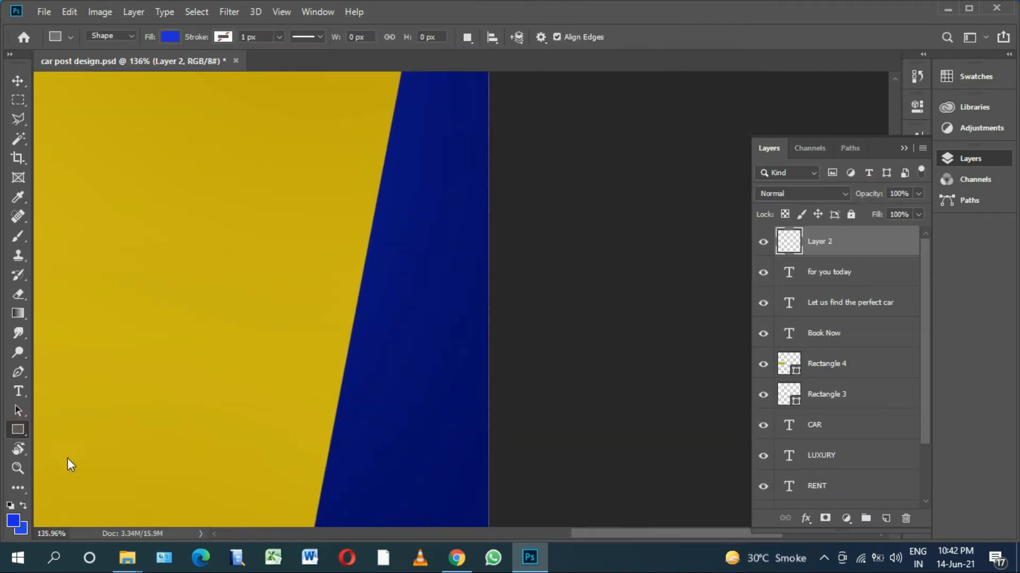
pyautogui.scroll(4, 422, 243)
pyautogui.moveTo(312, 197); pyautogui.dragTo(314, 198)
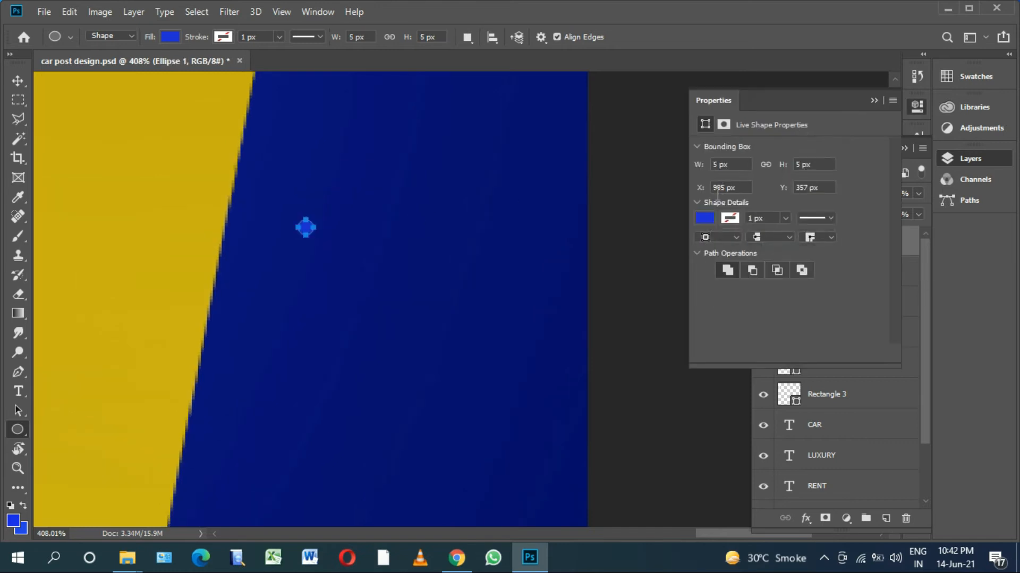
pyautogui.click(704, 218)
# Duplicate the white dot sideways to form an evenly spaced horizontal row of six dots.
pyautogui.click(17, 81)
pyautogui.scroll(3, 361, 269)
pyautogui.moveTo(388, 258); pyautogui.dragTo(388, 258)
pyautogui.scroll(6, 388, 258)
pyautogui.moveTo(380, 255); pyautogui.dragTo(550, 270)
pyautogui.scroll(-5, 551, 270)
pyautogui.moveTo(356, 215); pyautogui.dragTo(367, 214)
pyautogui.moveTo(448, 222); pyautogui.dragTo(583, 220)
pyautogui.scroll(2, 471, 221)
pyautogui.scroll(-3, 590, 218)
pyautogui.moveTo(432, 201); pyautogui.dragTo(484, 200)
pyautogui.scroll(-5, 455, 217)
pyautogui.scroll(5, 455, 217)
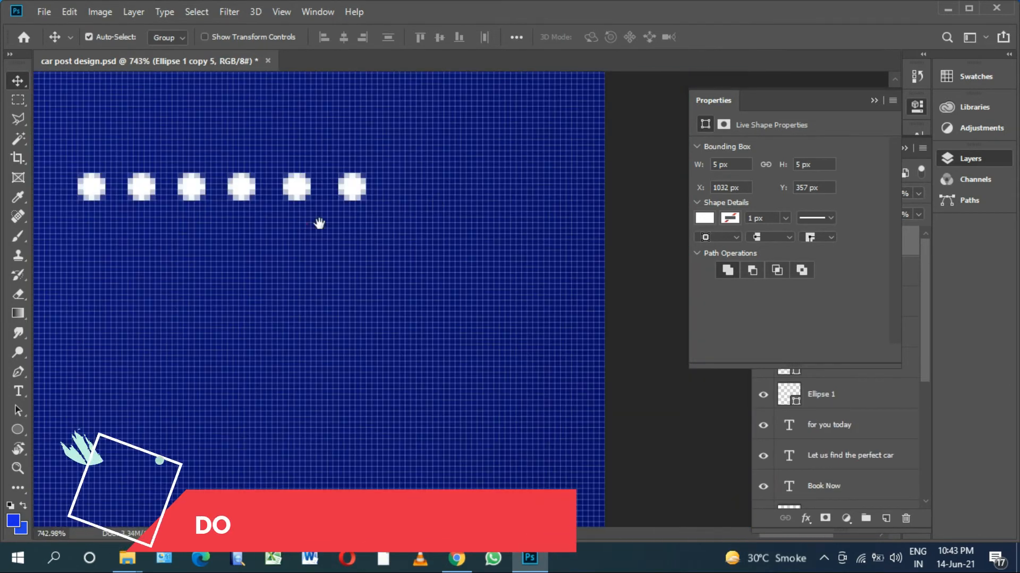
# Select all six dots and duplicate the row downward at equal spacing to build a grid of five rows.
pyautogui.moveTo(319, 223); pyautogui.dragTo(528, 234)
pyautogui.click(563, 201)
pyautogui.keyDown('shift'); pyautogui.click(505, 200); pyautogui.keyUp('shift')
pyautogui.keyDown('shift'); pyautogui.click(449, 200); pyautogui.keyUp('shift')
pyautogui.keyDown('shift'); pyautogui.click(400, 200); pyautogui.keyUp('shift')
pyautogui.keyDown('shift'); pyautogui.click(350, 199); pyautogui.keyUp('shift')
pyautogui.keyDown('shift'); pyautogui.click(299, 198); pyautogui.keyUp('shift')
pyautogui.moveTo(350, 204); pyautogui.dragTo(354, 332)
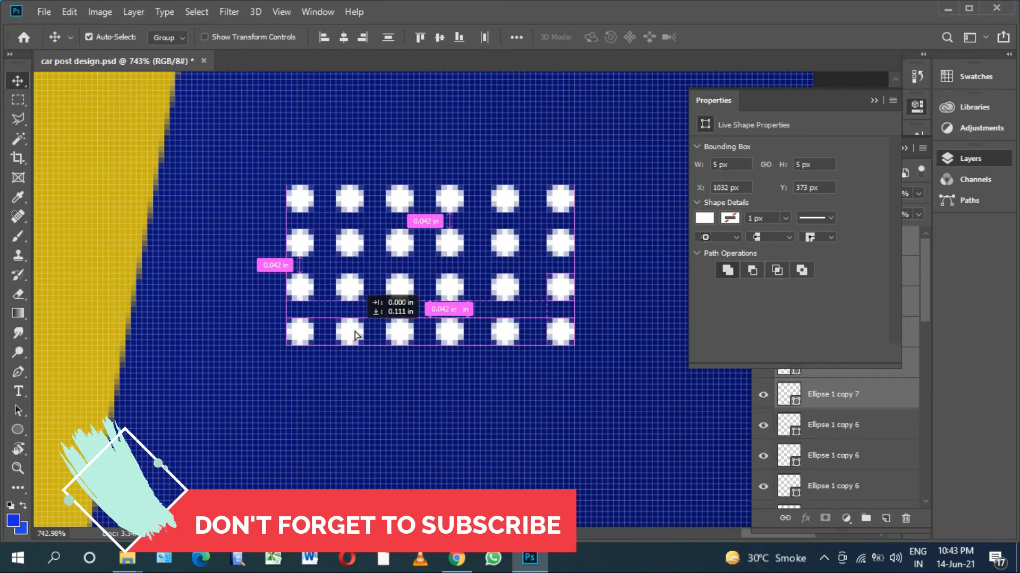
pyautogui.scroll(-3, 354, 329)
pyautogui.scroll(1, 420, 326)
pyautogui.moveTo(460, 367); pyautogui.dragTo(460, 367)
pyautogui.scroll(-4, 519, 325)
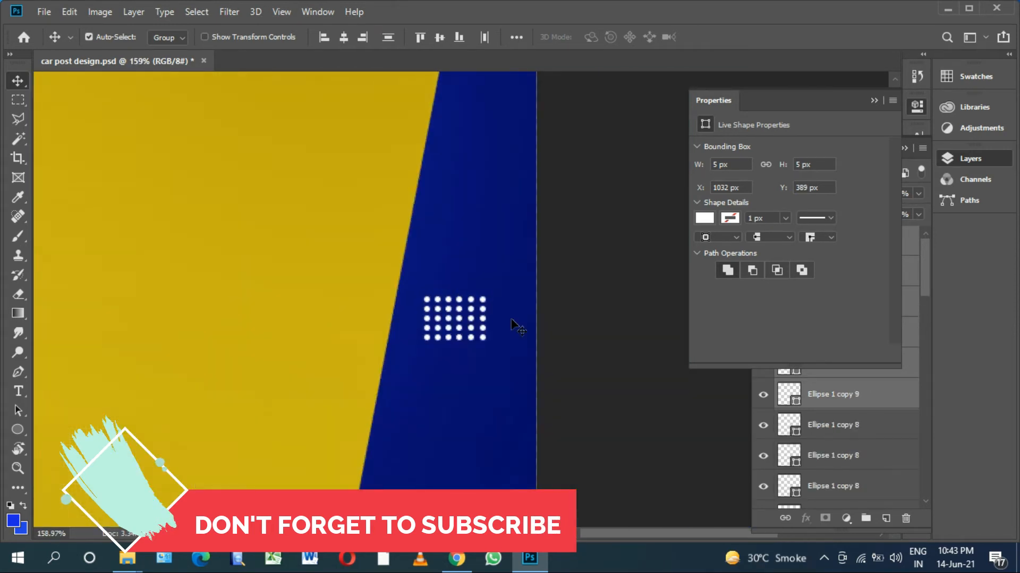
# Close the shape properties and group all the dot layers together.
pyautogui.click(874, 100)
pyautogui.click(848, 422)
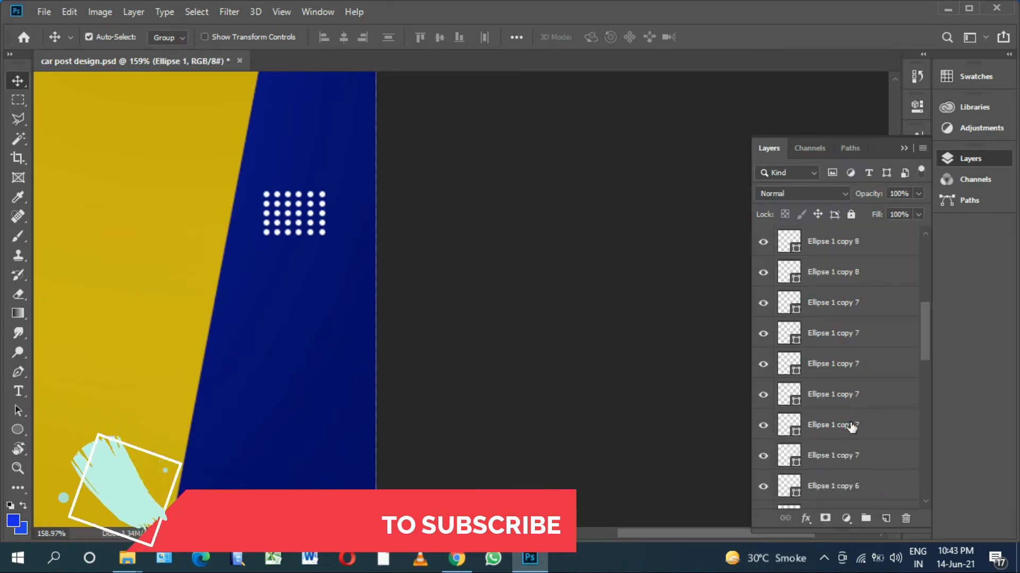
pyautogui.hotkey('ctrl', 'g')
# Move the dot grid group to the banner's right edge.
pyautogui.scroll(2, 326, 221)
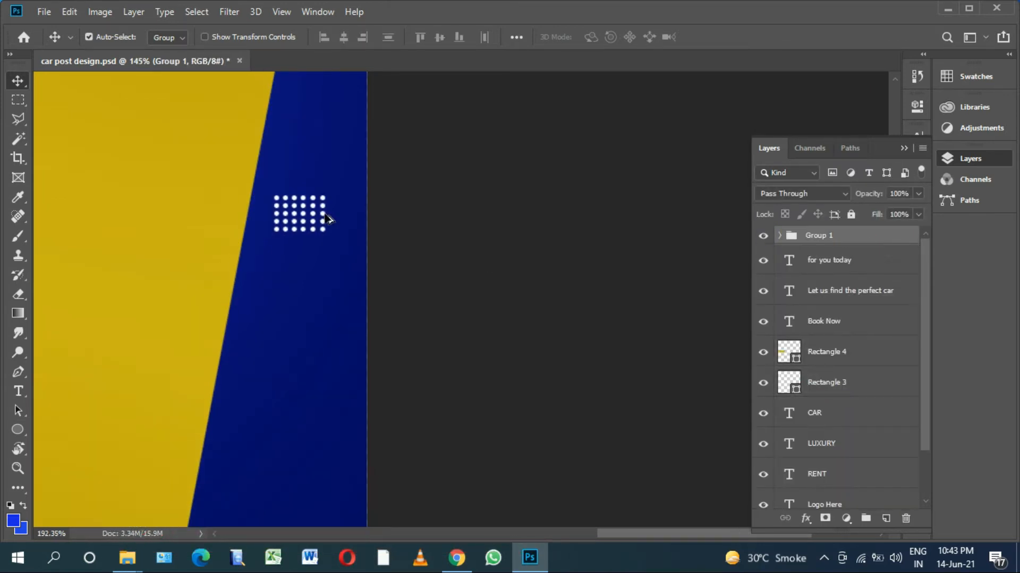
pyautogui.moveTo(323, 238); pyautogui.dragTo(390, 255)
pyautogui.scroll(-5, 418, 283)
# Duplicate the dot grid to the banner's left edge below the "Book Now" button and enlarge the copy.
pyautogui.moveTo(657, 213); pyautogui.dragTo(105, 387)
pyautogui.scroll(3, 114, 392)
pyautogui.hotkey('ctrl', 't')
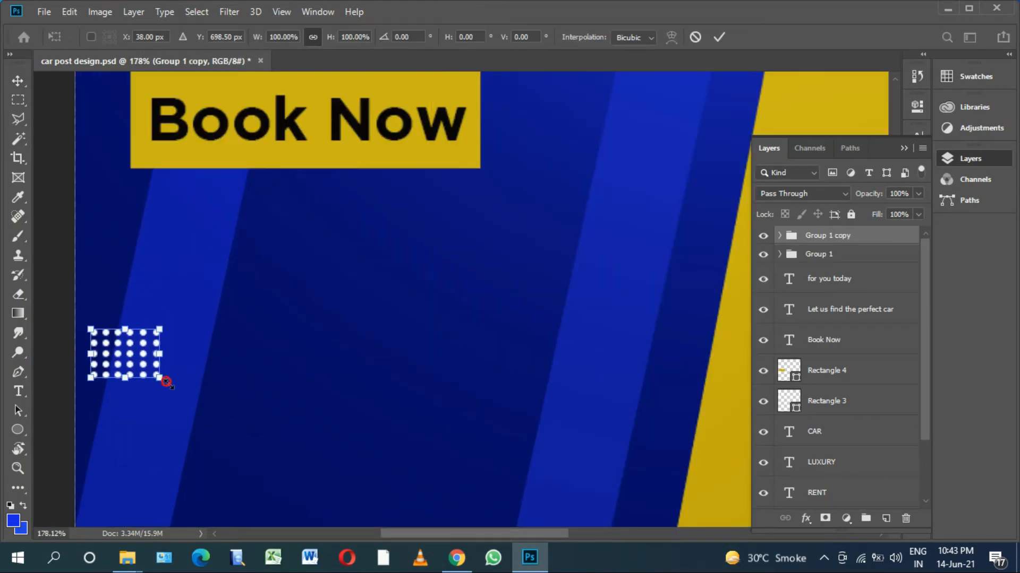
pyautogui.moveTo(195, 411); pyautogui.dragTo(194, 410)
pyautogui.scroll(-4, 168, 380)
pyautogui.scroll(-6, 601, 277)
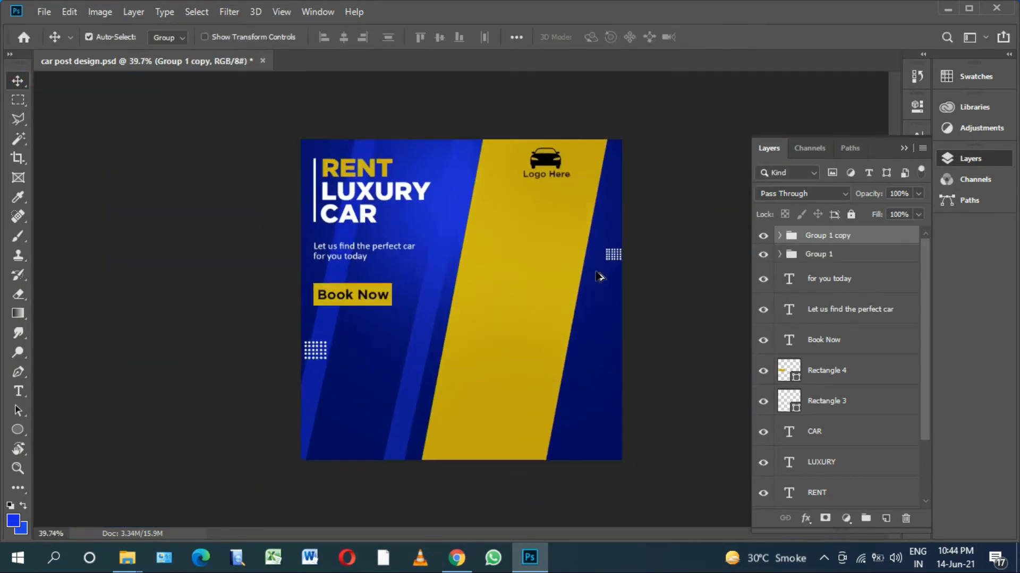
# Add a white "+" text on a new layer, on the blue area between the tagline and the yellow stripe.
pyautogui.scroll(2, 597, 292)
pyautogui.scroll(-1, 591, 309)
pyautogui.scroll(8, 478, 321)
pyautogui.click(885, 519)
pyautogui.press('t')
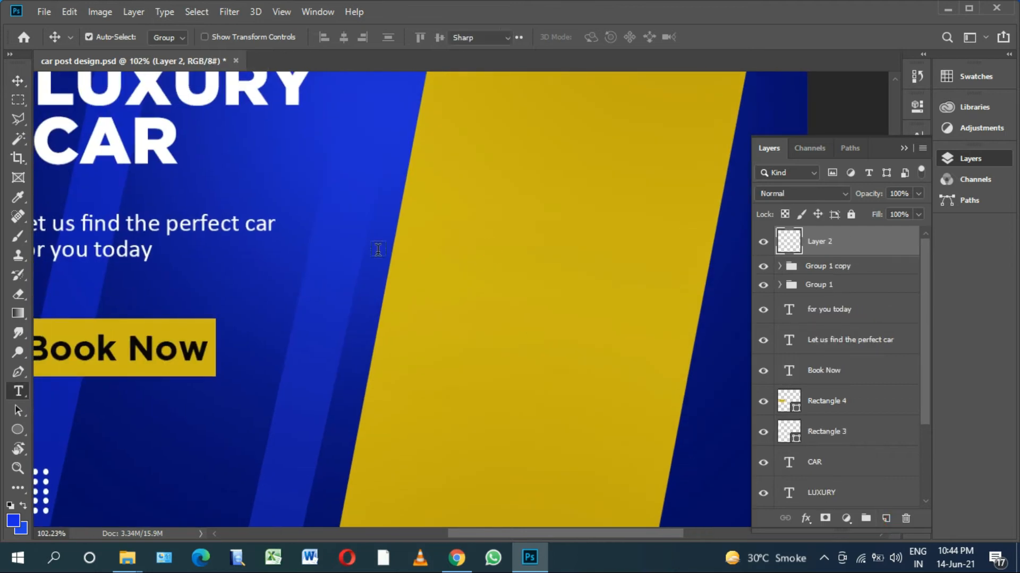
pyautogui.click(360, 230)
pyautogui.hotkey('ctrl', 'Return')
pyautogui.press('v')
pyautogui.scroll(3, 364, 230)
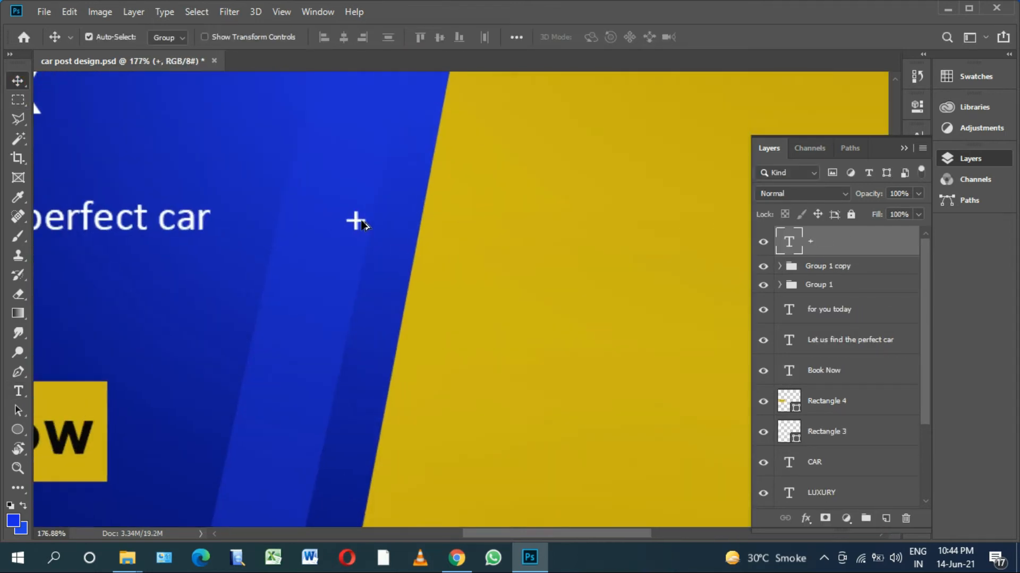
# Duplicate the plus sign to the banner's right edge above the dot grid and recolor the copy yellow.
pyautogui.scroll(-4, 364, 223)
pyautogui.moveTo(697, 147); pyautogui.dragTo(697, 147)
pyautogui.press('t')
pyautogui.click(605, 37)
pyautogui.click(644, 149)
pyautogui.click(973, 236)
pyautogui.click(19, 81)
pyautogui.hotkey('ctrl', '0')
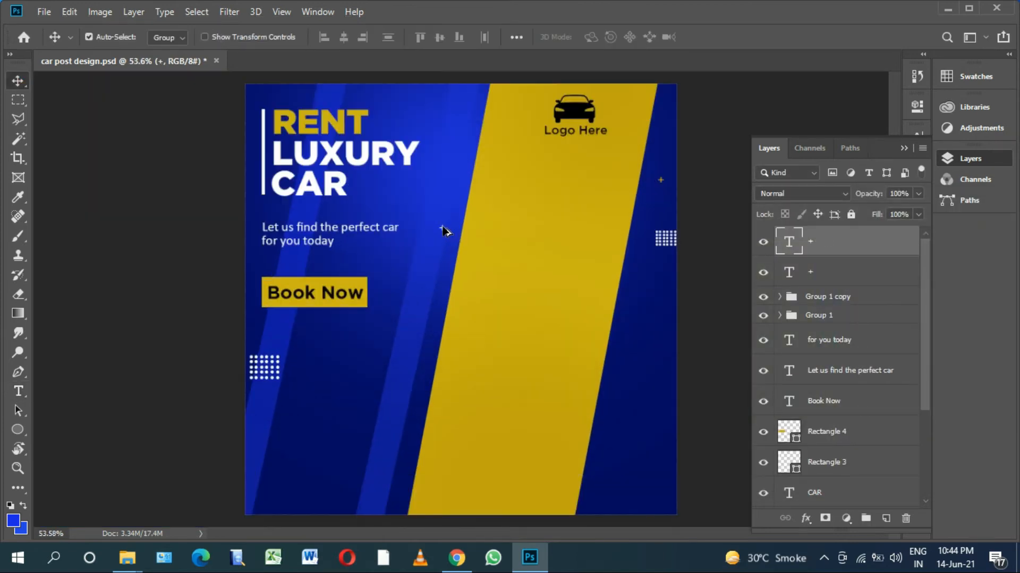
# Duplicate the white plus sign to the blue area below the "Book Now" button, beside the larger dot grid.
pyautogui.moveTo(442, 228); pyautogui.dragTo(320, 362)
pyautogui.scroll(-1, 390, 366)
pyautogui.scroll(5, 375, 356)
pyautogui.scroll(-7, 321, 369)
pyautogui.scroll(4, 504, 364)
pyautogui.scroll(-4, 515, 363)
pyautogui.scroll(1, 478, 358)
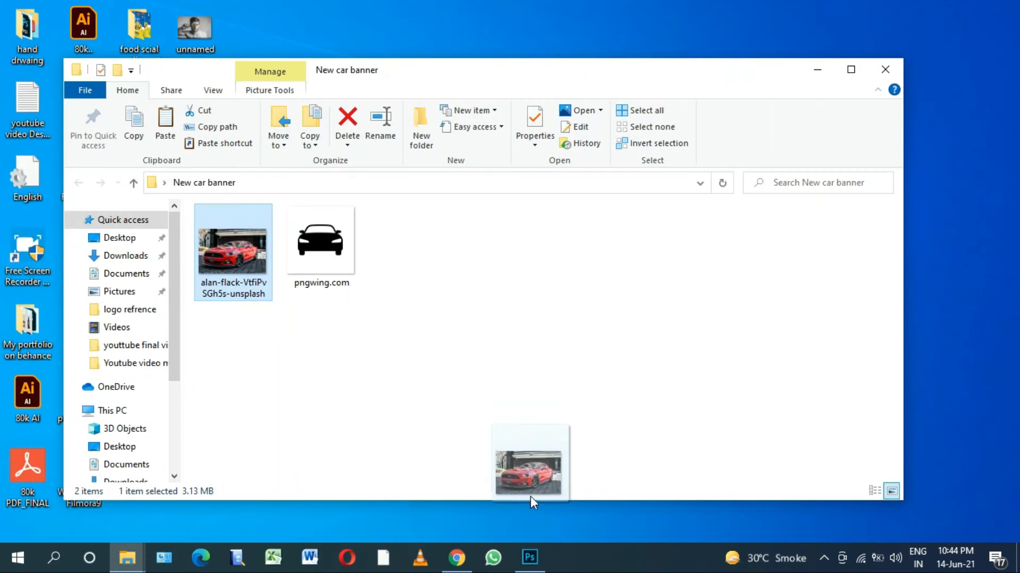
# Open the red car photo from the New car banner folder as its own Photoshop document and rasterize its layer.
pyautogui.moveTo(530, 496); pyautogui.dragTo(509, 350)
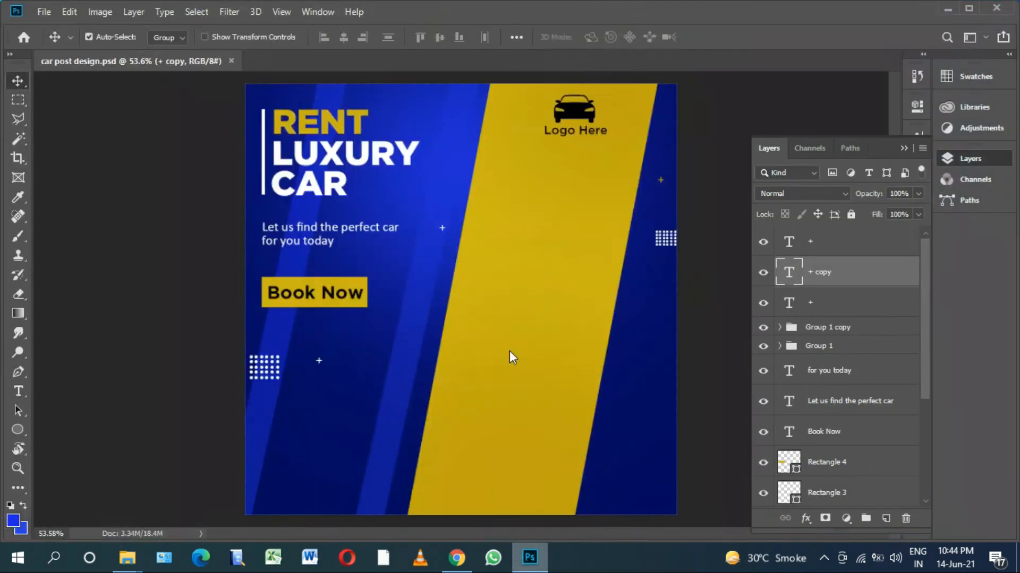
pyautogui.scroll(4, 502, 228)
pyautogui.click(898, 244)
pyautogui.rightClick(903, 245)
pyautogui.click(770, 206)
pyautogui.rightClick(877, 246)
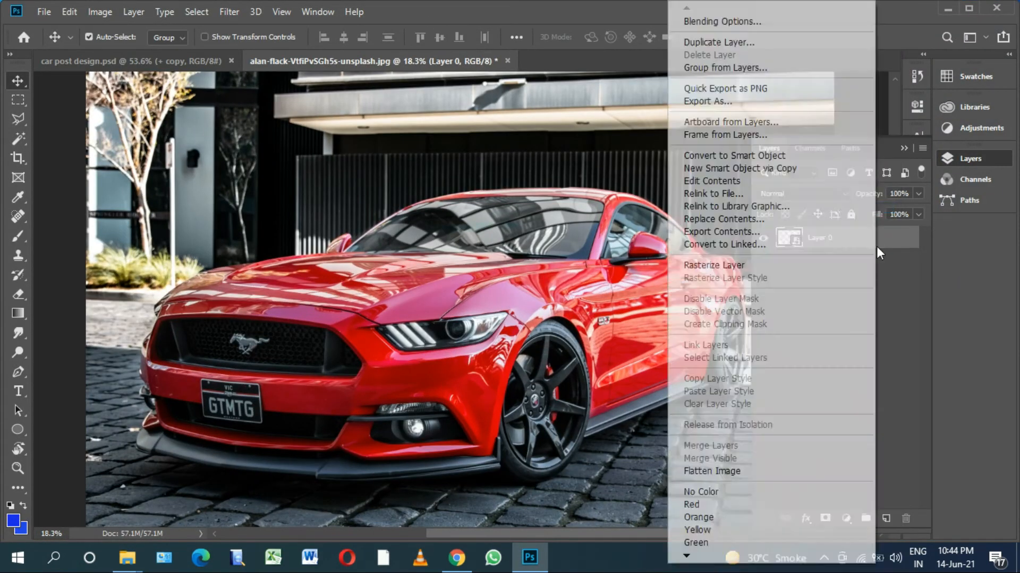
pyautogui.click(767, 261)
# Start a Pen path on the car's roof edge and trace the roofline above the side window.
pyautogui.scroll(6, 626, 253)
pyautogui.scroll(5, 635, 262)
pyautogui.press('p')
pyautogui.click(823, 556)
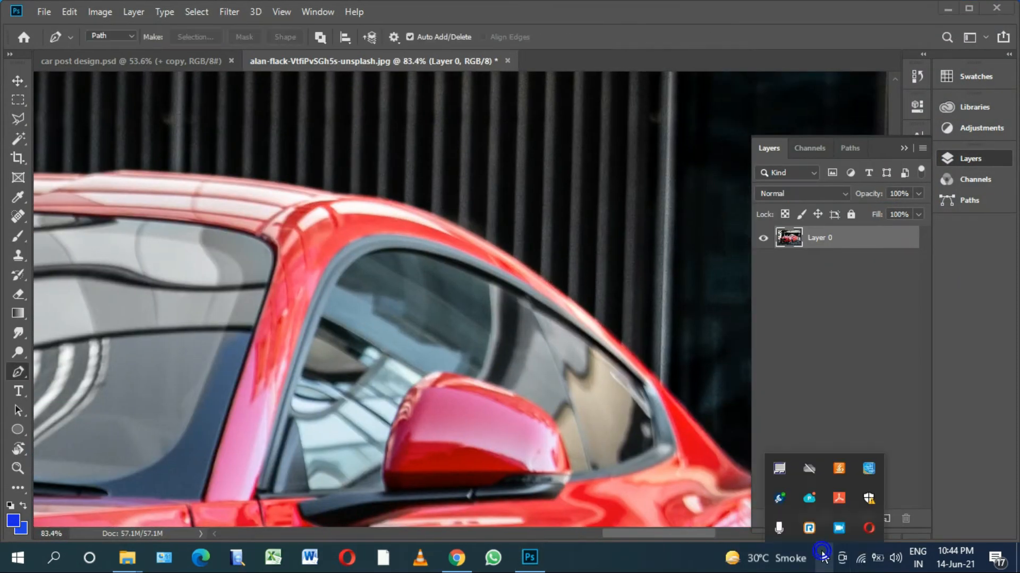
pyautogui.press('v')
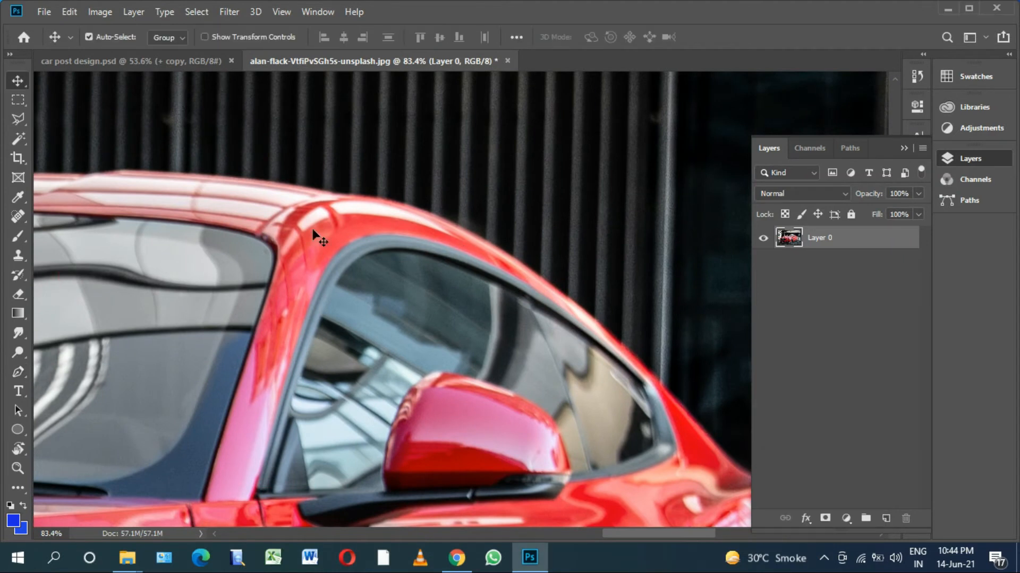
pyautogui.scroll(3, 477, 245)
pyautogui.click(263, 159)
pyautogui.click(479, 284)
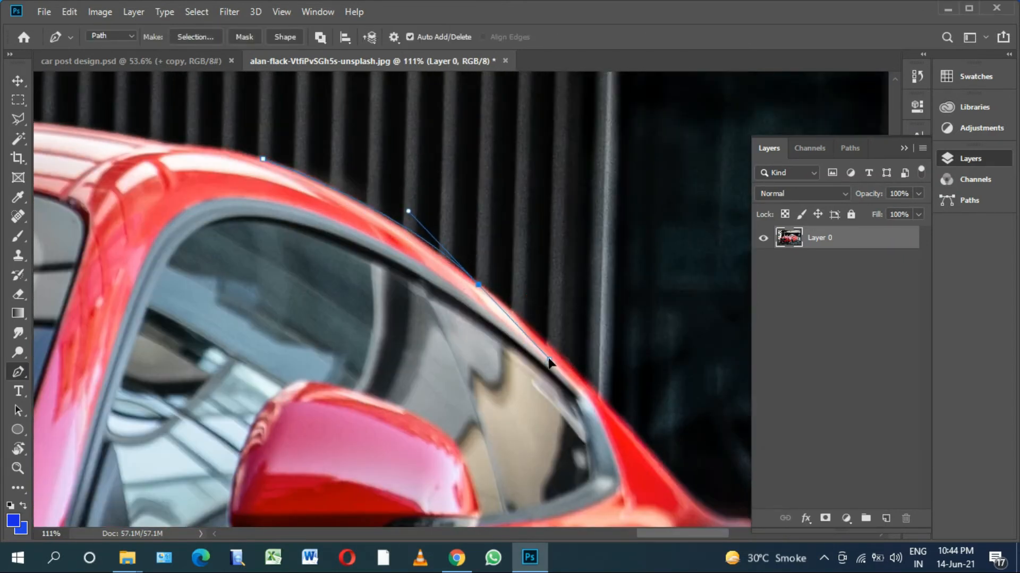
pyautogui.moveTo(548, 360); pyautogui.dragTo(553, 361)
pyautogui.scroll(4, 487, 289)
pyautogui.keyDown('alt'); pyautogui.click(477, 285); pyautogui.keyUp('alt')
# Continue the path down the rear roof pillar and around the rear fender.
pyautogui.scroll(-4, 491, 297)
pyautogui.scroll(3, 489, 375)
pyautogui.moveTo(659, 462); pyautogui.dragTo(402, 329)
pyautogui.keyDown('alt'); pyautogui.click(427, 337); pyautogui.keyUp('alt')
pyautogui.moveTo(502, 364); pyautogui.dragTo(358, 277)
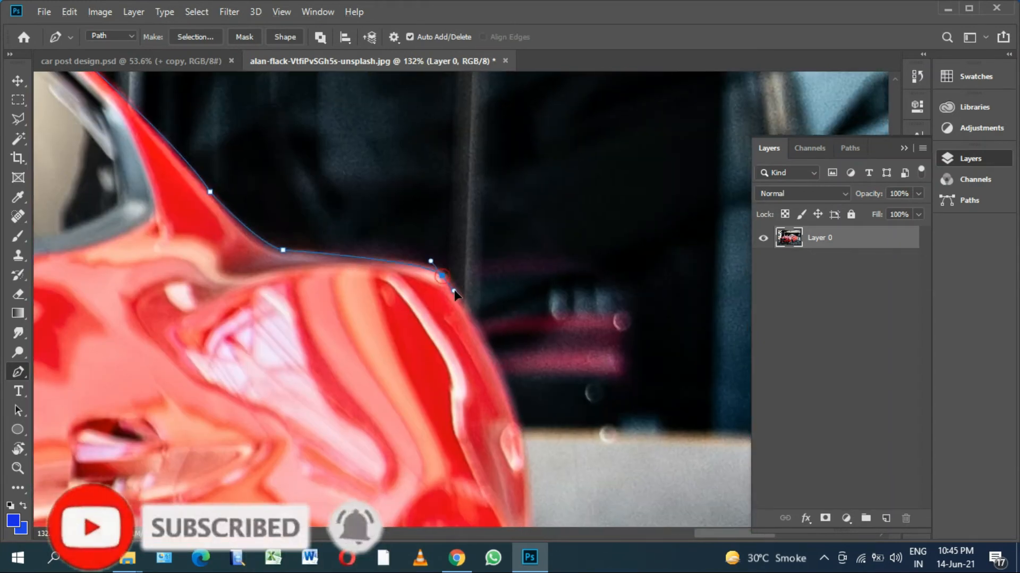
pyautogui.scroll(-4, 523, 366)
pyautogui.keyDown('alt'); pyautogui.click(520, 362); pyautogui.keyUp('alt')
pyautogui.scroll(-5, 522, 363)
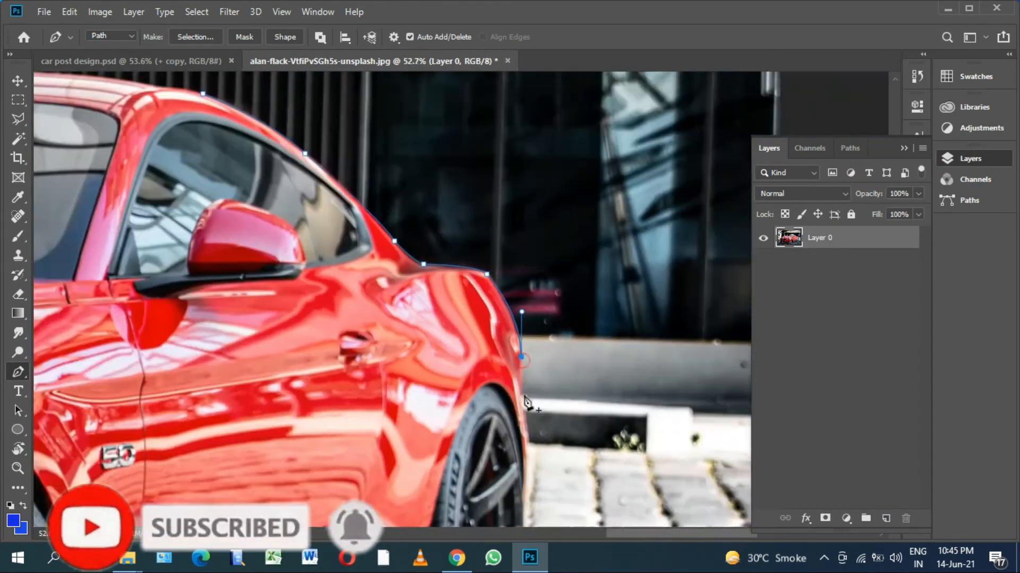
# Extend the path down the car's rear side and along the outer edge of the rear wheel.
pyautogui.scroll(3, 545, 436)
pyautogui.moveTo(546, 437); pyautogui.dragTo(569, 153)
pyautogui.moveTo(546, 222); pyautogui.dragTo(542, 274)
pyautogui.scroll(-3, 538, 252)
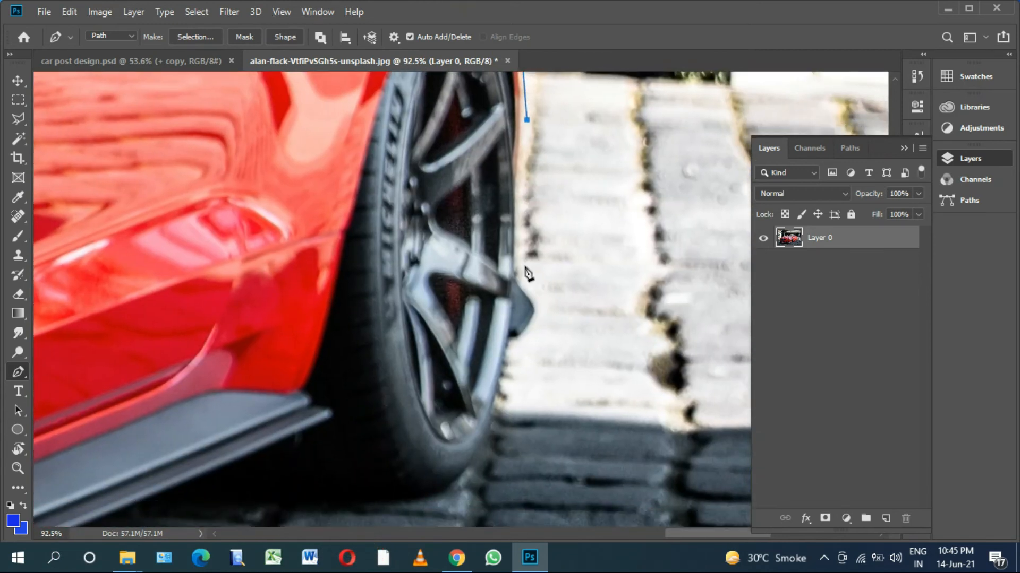
pyautogui.scroll(4, 538, 271)
pyautogui.click(482, 284)
pyautogui.moveTo(528, 336); pyautogui.dragTo(510, 250)
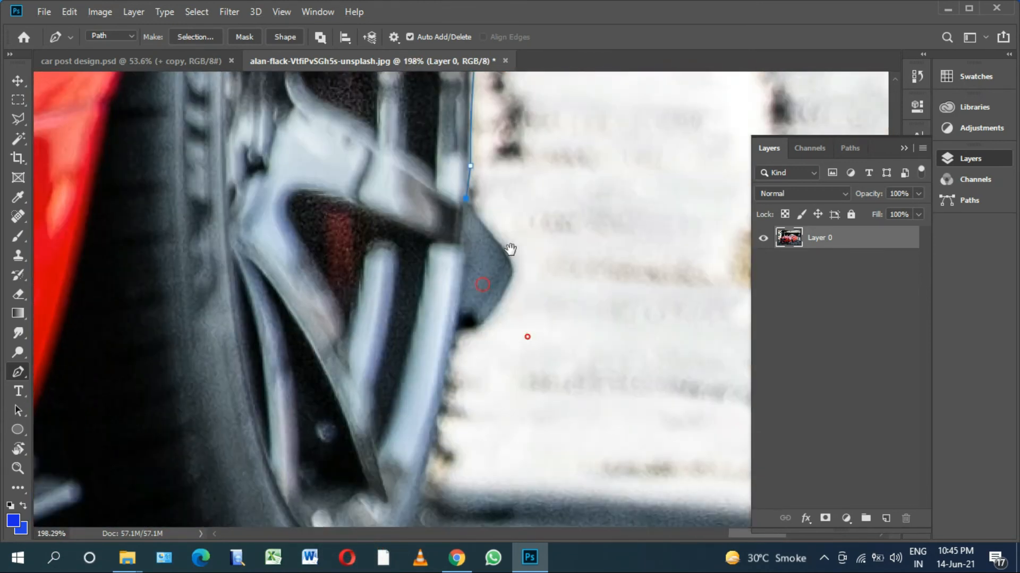
# Trace the dark piece projecting behind the rear wheel and the bottom of the rear tyre up to the side skirt.
pyautogui.keyDown('alt'); pyautogui.click(513, 267); pyautogui.keyUp('alt')
pyautogui.moveTo(471, 359); pyautogui.dragTo(540, 265)
pyautogui.scroll(2, 539, 267)
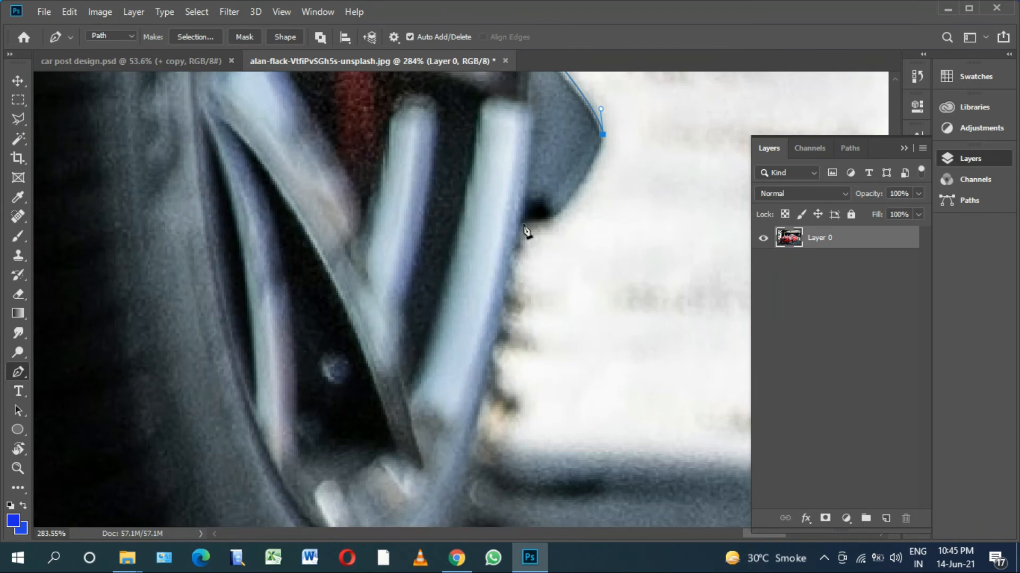
pyautogui.scroll(-5, 490, 232)
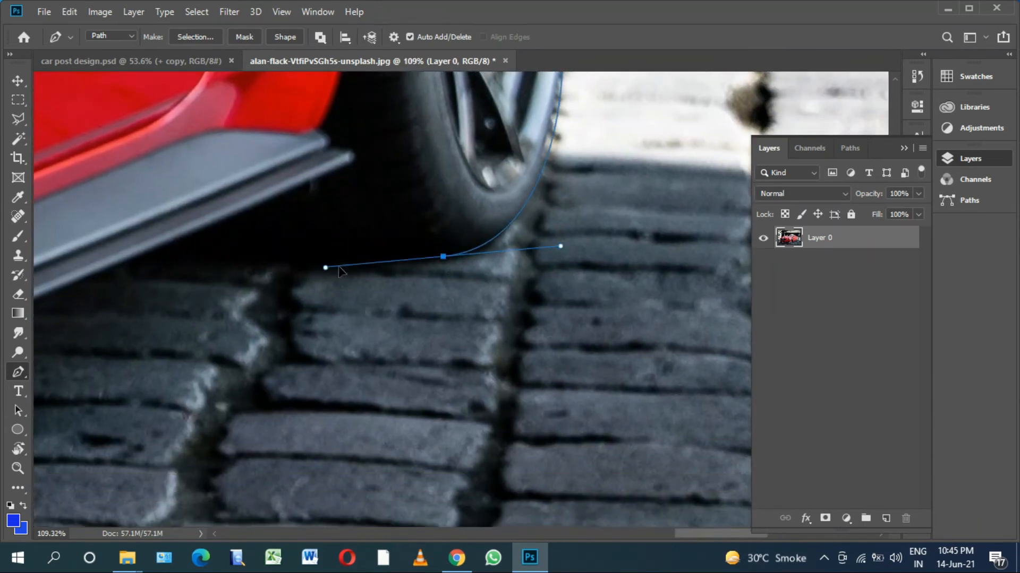
pyautogui.keyDown('alt'); pyautogui.click(443, 257); pyautogui.keyUp('alt')
pyautogui.scroll(2, 315, 219)
pyautogui.moveTo(317, 174); pyautogui.dragTo(275, 212)
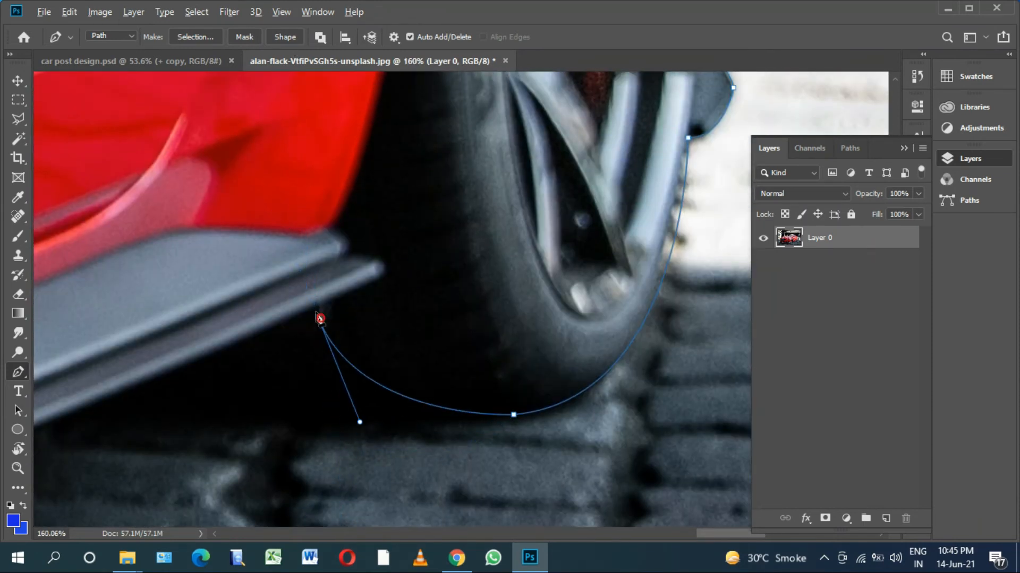
# Continue the path along the side skirt and around the lower edge of the front tyre.
pyautogui.keyDown('alt'); pyautogui.click(320, 319); pyautogui.keyUp('alt')
pyautogui.moveTo(228, 328); pyautogui.dragTo(434, 283)
pyautogui.scroll(-2, 455, 269)
pyautogui.scroll(2, 451, 182)
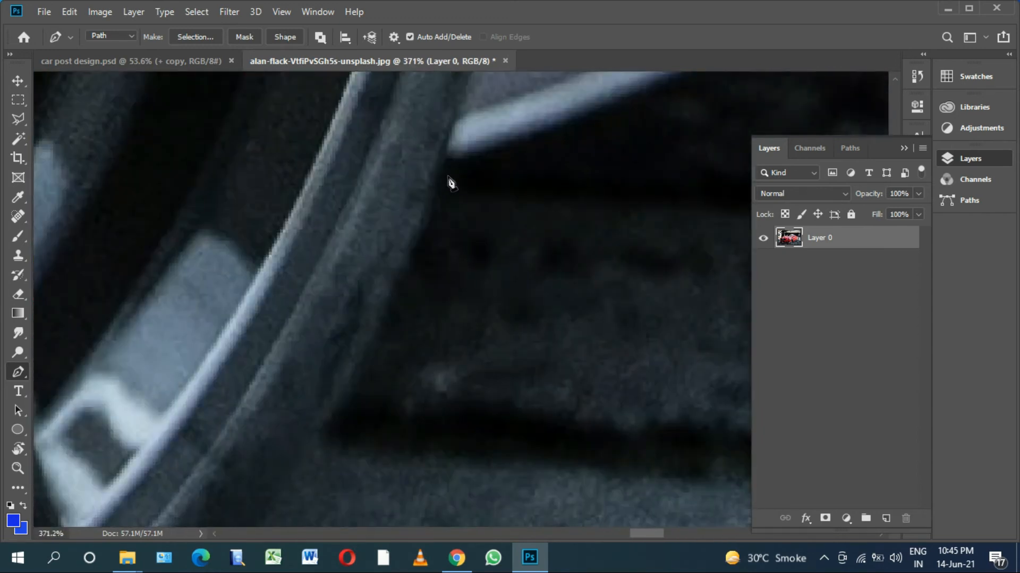
pyautogui.scroll(-2, 410, 278)
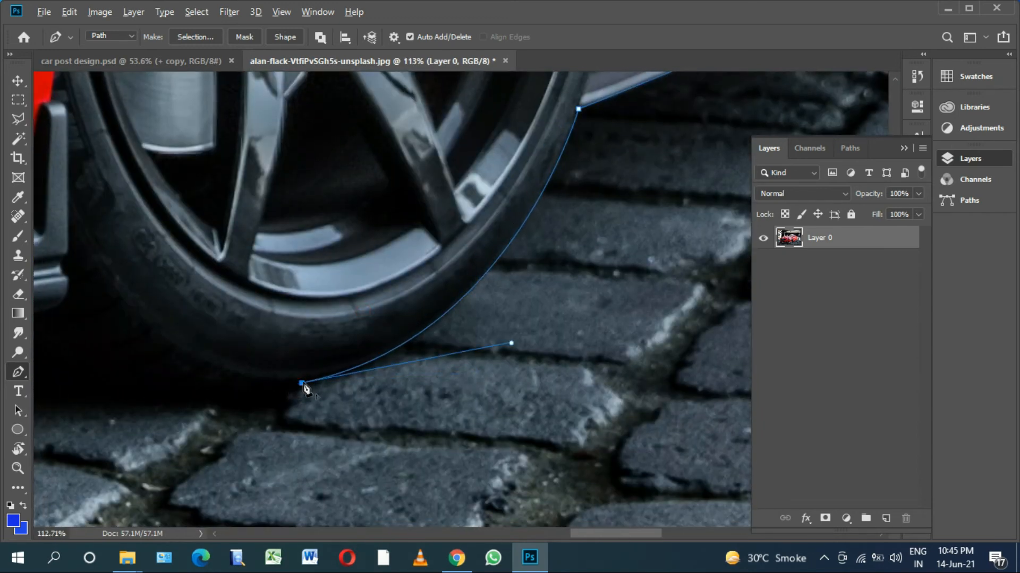
# Carry the path from the front tyre to the front splitter and along its underside to the middle.
pyautogui.moveTo(200, 380); pyautogui.dragTo(641, 377)
pyautogui.keyDown('alt'); pyautogui.click(502, 306); pyautogui.keyUp('alt')
pyautogui.moveTo(524, 343); pyautogui.dragTo(697, 312)
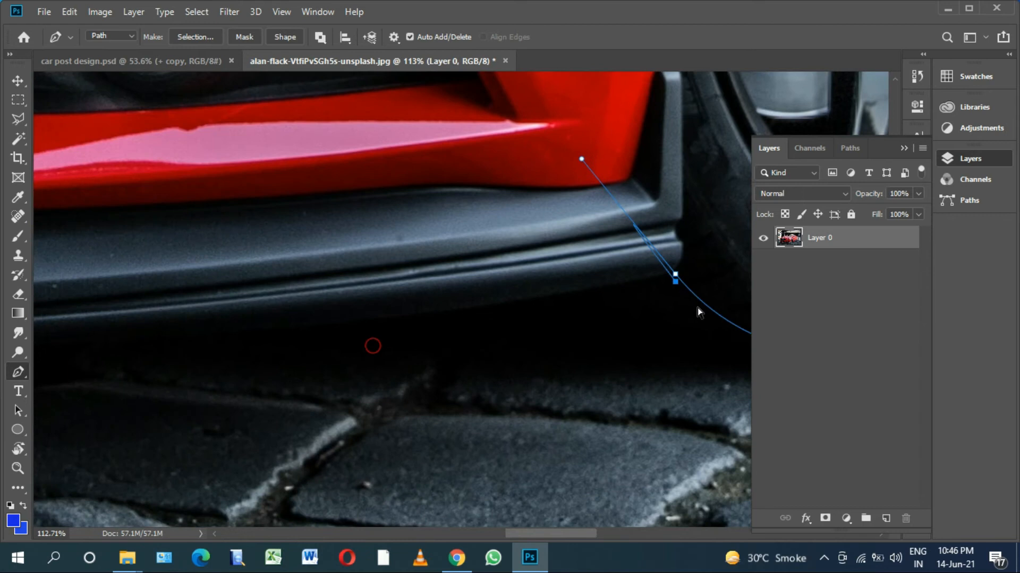
pyautogui.scroll(-5, 534, 317)
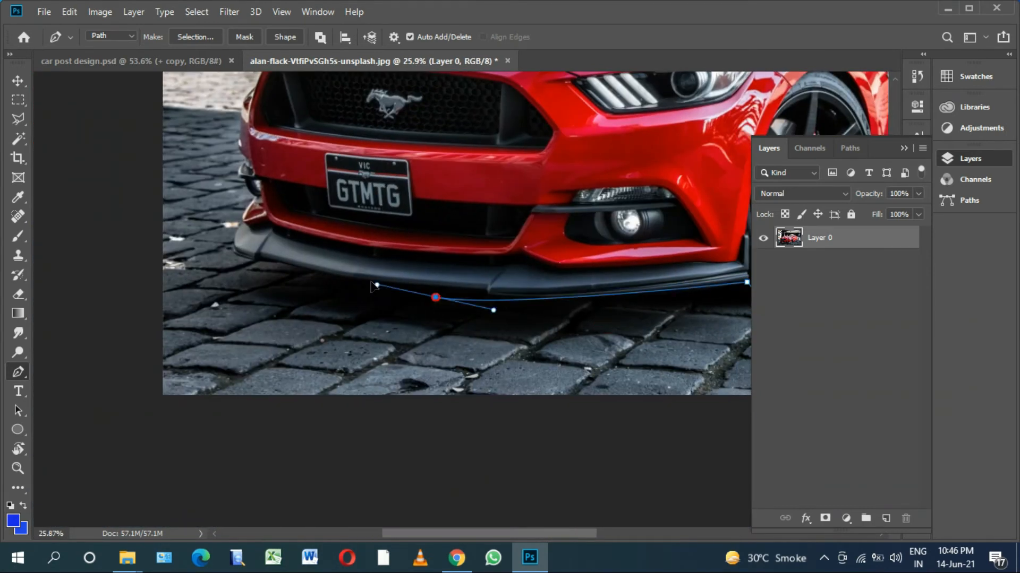
# Trace the rest of the splitter's lower edge and its outer corner up to the red bumper trim.
pyautogui.moveTo(461, 322); pyautogui.dragTo(671, 353)
pyautogui.scroll(3, 519, 307)
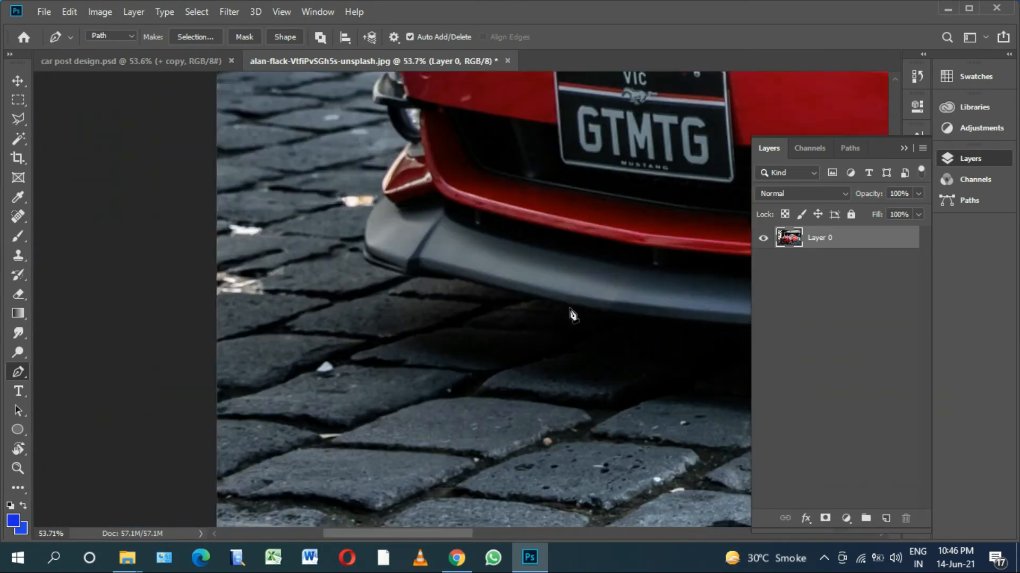
pyautogui.scroll(2, 573, 316)
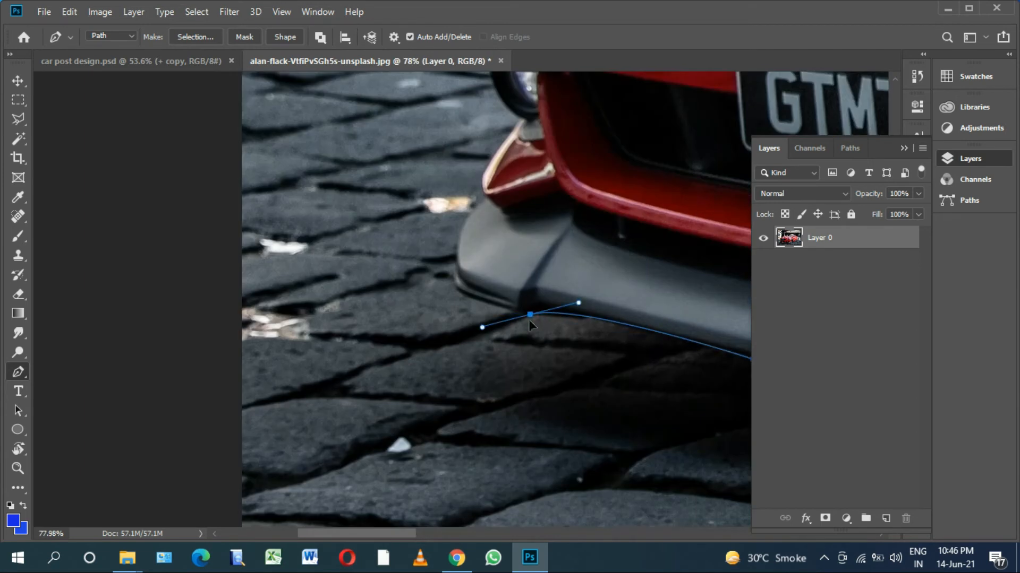
pyautogui.scroll(3, 529, 322)
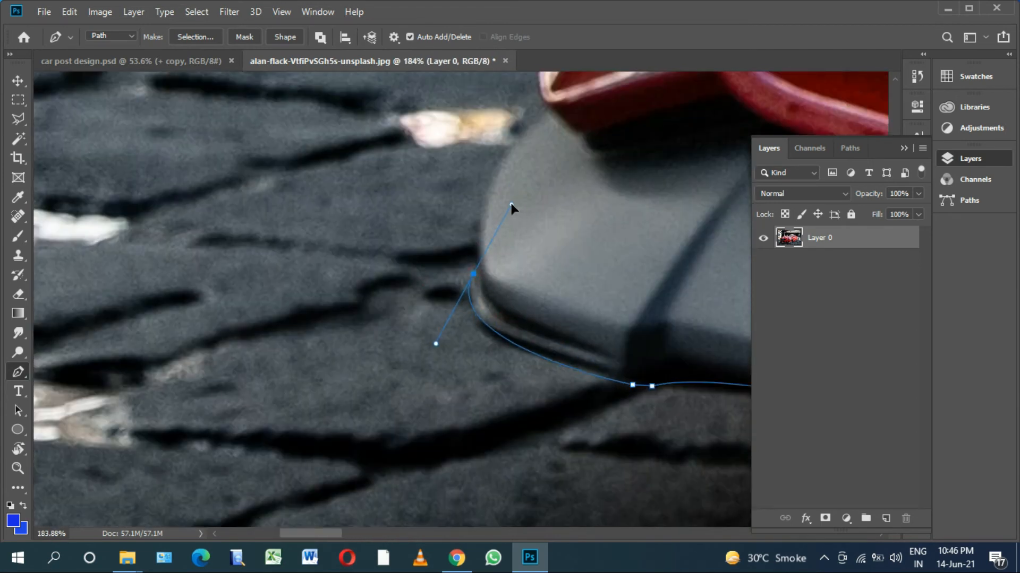
pyautogui.scroll(-2, 476, 279)
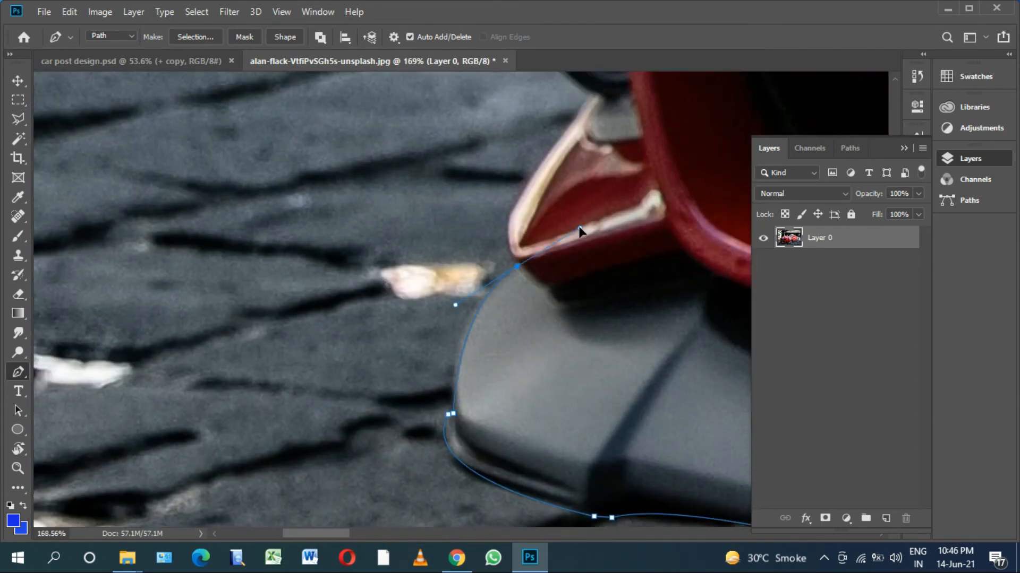
# Trace the red bumper trim and the far fog lamp up to the corner of the lamp's upper trim.
pyautogui.moveTo(546, 245); pyautogui.dragTo(516, 355)
pyautogui.moveTo(539, 260); pyautogui.dragTo(470, 414)
pyautogui.click(498, 359)
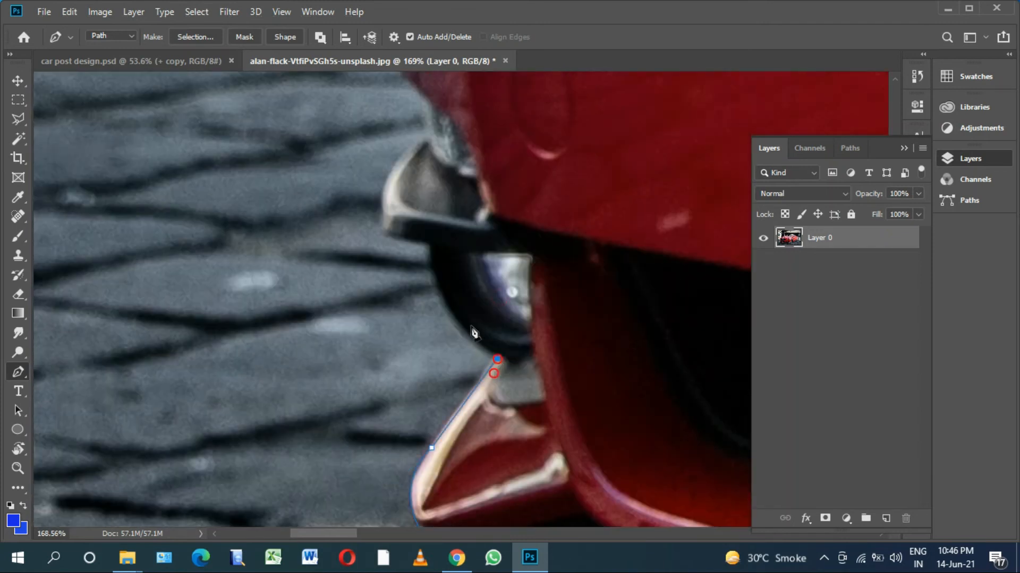
pyautogui.click(384, 235)
pyautogui.scroll(3, 441, 228)
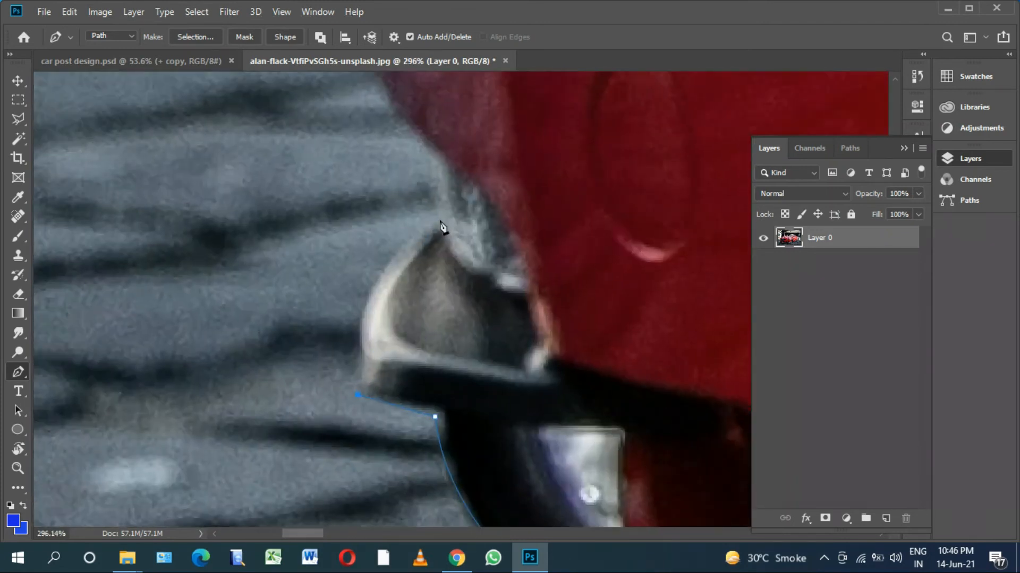
# Continue the path over the fog lamp trim and up the bumper's far side to the headlight.
pyautogui.scroll(-4, 443, 225)
pyautogui.moveTo(433, 260); pyautogui.dragTo(479, 339)
pyautogui.keyDown('alt'); pyautogui.click(465, 157); pyautogui.keyUp('alt')
pyautogui.moveTo(540, 74); pyautogui.dragTo(483, 217)
pyautogui.keyDown('alt'); pyautogui.click(461, 234); pyautogui.keyUp('alt')
pyautogui.scroll(-2, 473, 234)
pyautogui.moveTo(492, 154); pyautogui.dragTo(468, 335)
pyautogui.scroll(3, 464, 273)
pyautogui.keyDown('alt'); pyautogui.click(464, 273); pyautogui.keyUp('alt')
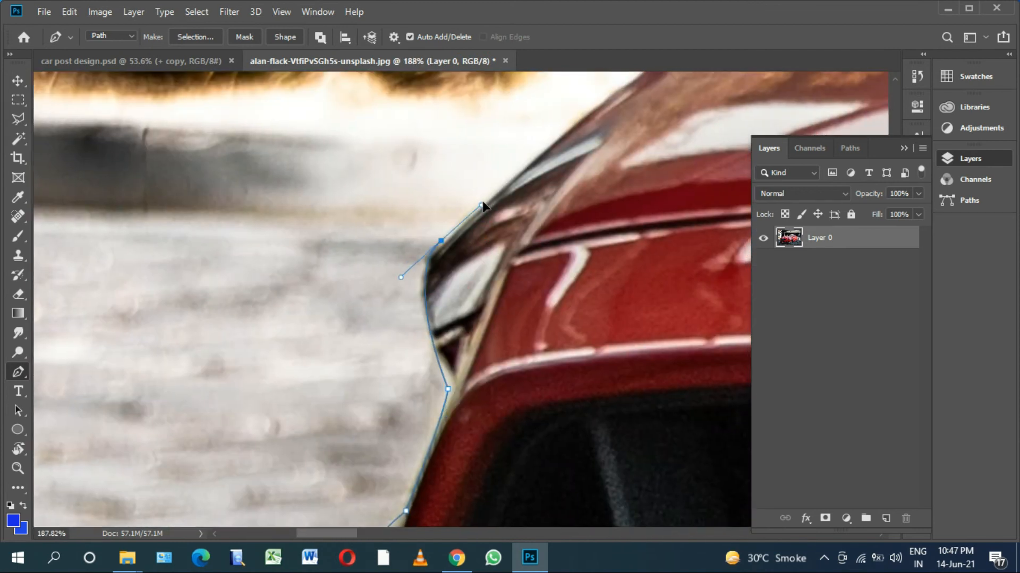
# Trace the far headlight corner, the hood's upper edge and the outline of the far side mirror.
pyautogui.moveTo(482, 205); pyautogui.dragTo(480, 204)
pyautogui.keyDown('alt'); pyautogui.click(441, 240); pyautogui.keyUp('alt')
pyautogui.scroll(-6, 441, 241)
pyautogui.moveTo(636, 100); pyautogui.dragTo(533, 266)
pyautogui.scroll(-8, 532, 266)
pyautogui.moveTo(611, 264); pyautogui.dragTo(339, 318)
pyautogui.scroll(8, 339, 317)
pyautogui.click(339, 318)
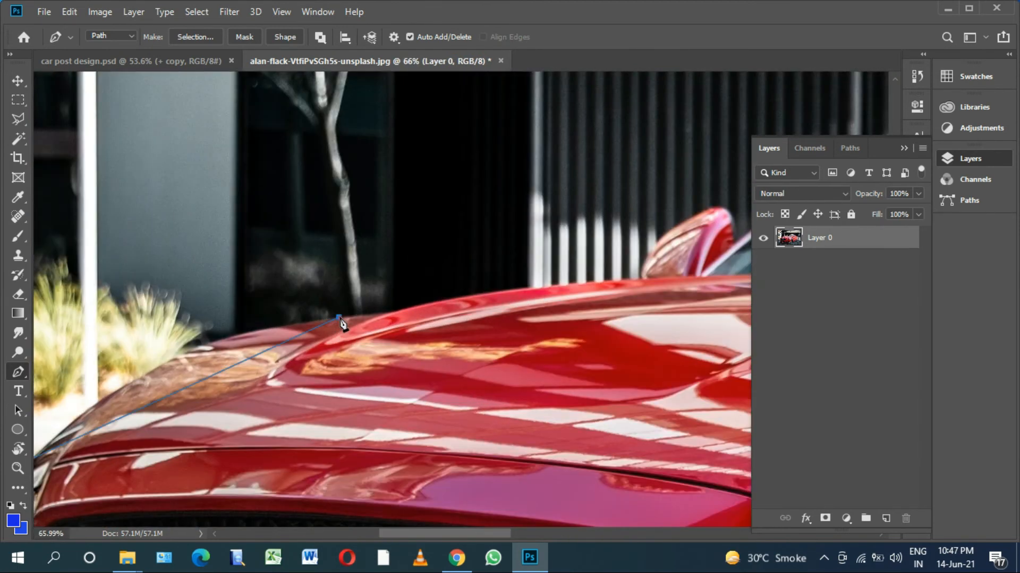
pyautogui.hotkey('ctrl', 'z')
pyautogui.scroll(6, 364, 318)
pyautogui.click(407, 318)
pyautogui.scroll(-5, 408, 319)
pyautogui.moveTo(700, 286); pyautogui.dragTo(388, 346)
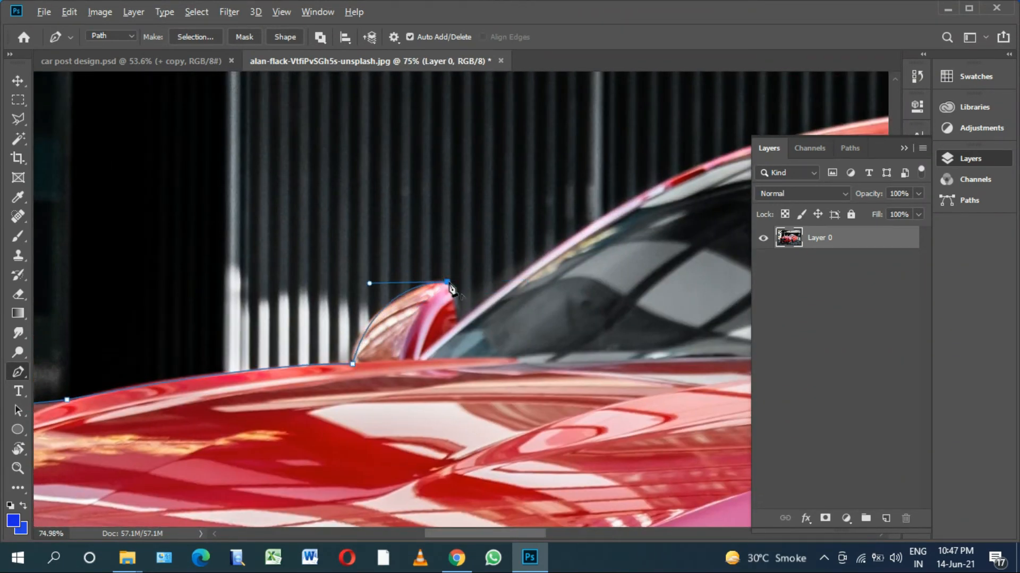
# Continue the path from the side mirror up the windshield pillar and along the front of the roof.
pyautogui.moveTo(613, 242); pyautogui.dragTo(422, 359)
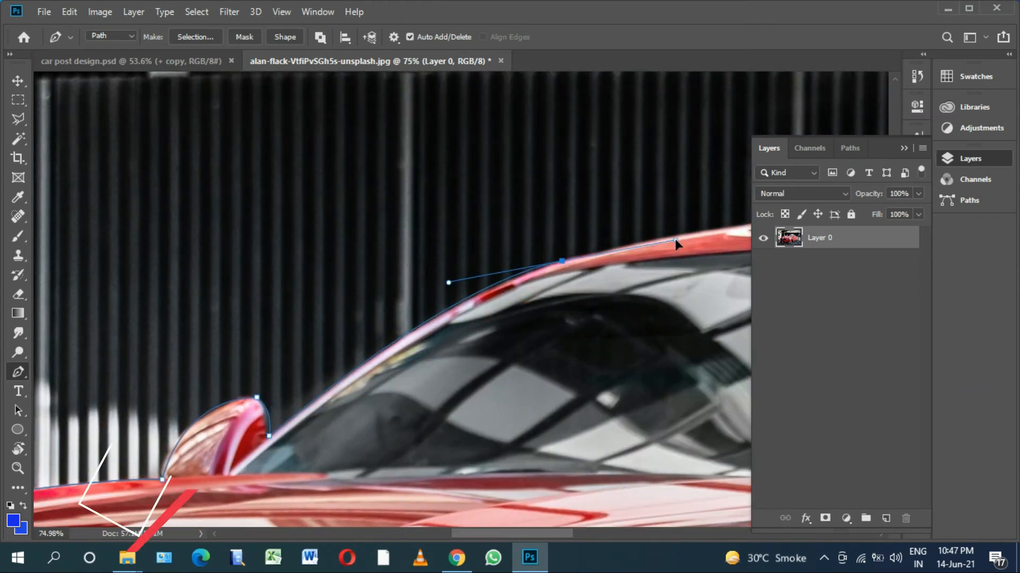
pyautogui.moveTo(675, 239); pyautogui.dragTo(678, 232)
pyautogui.keyDown('alt'); pyautogui.click(561, 260); pyautogui.keyUp('alt')
pyautogui.moveTo(535, 266); pyautogui.dragTo(39, 350)
pyautogui.moveTo(422, 299); pyautogui.dragTo(637, 304)
pyautogui.keyDown('alt'); pyautogui.click(423, 300); pyautogui.keyUp('alt')
pyautogui.moveTo(695, 338); pyautogui.dragTo(398, 301)
# Trace the remaining roof edge and close the path at its starting anchor.
pyautogui.scroll(3, 259, 271)
pyautogui.click(302, 255)
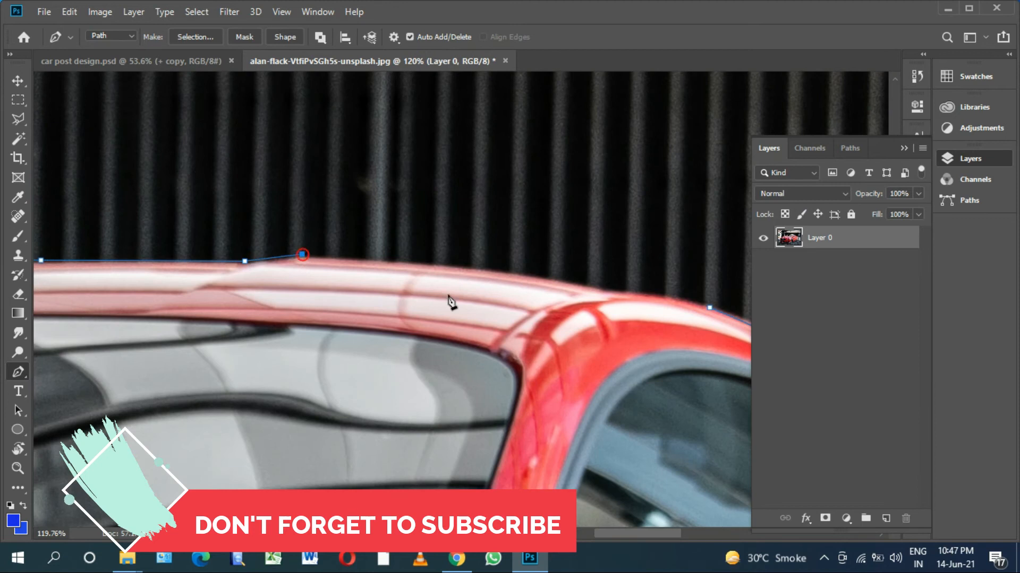
pyautogui.keyDown('alt'); pyautogui.click(630, 292); pyautogui.keyUp('alt')
pyautogui.moveTo(694, 334); pyautogui.dragTo(512, 285)
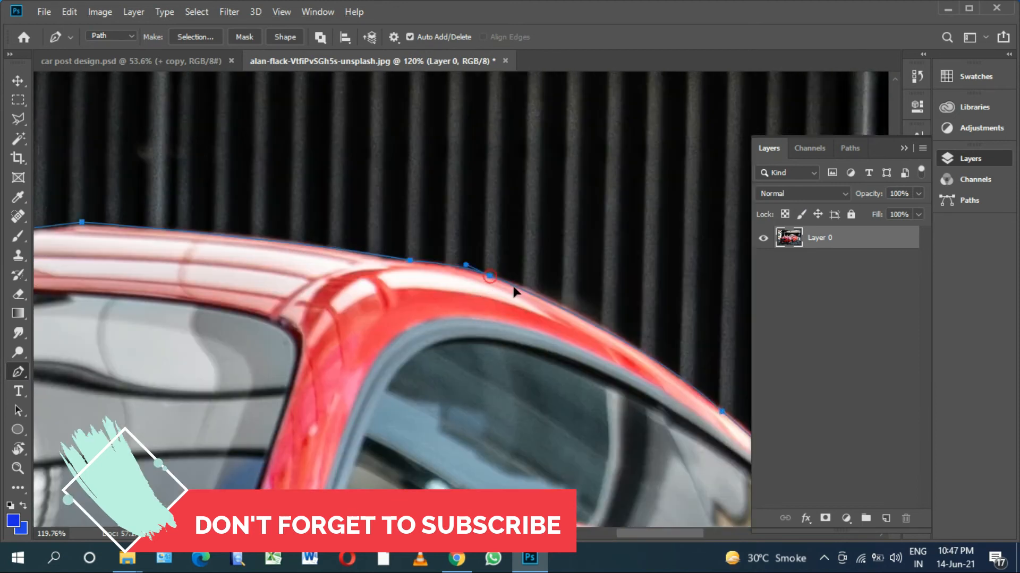
pyautogui.scroll(-12, 514, 291)
# Convert the car path to a selection, copy the car onto a new layer and hide the original photo layer.
pyautogui.hotkey('ctrl', 'Return')
pyautogui.hotkey('ctrl', 'j')
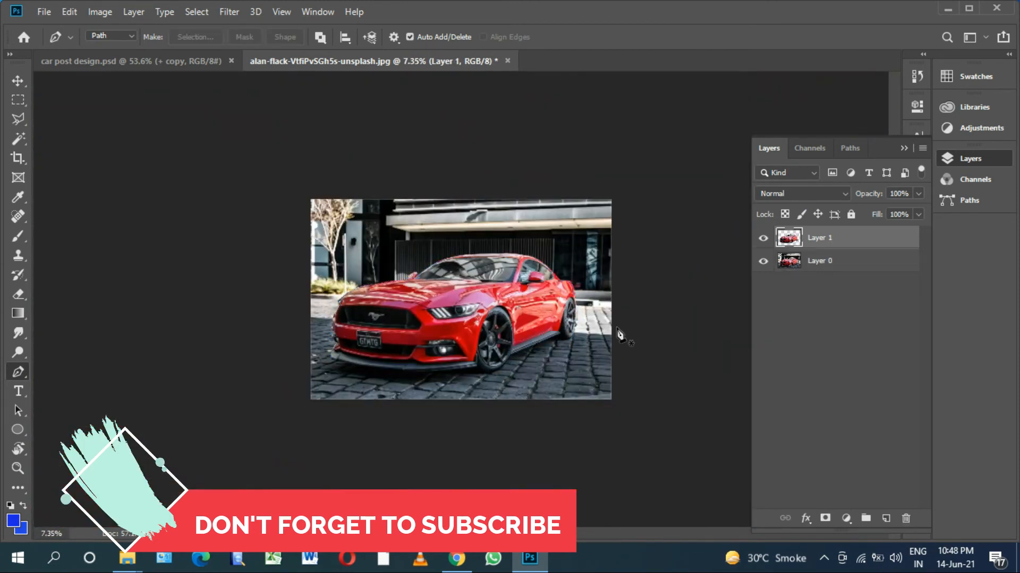
pyautogui.click(784, 262)
pyautogui.click(763, 260)
pyautogui.scroll(6, 455, 378)
pyautogui.scroll(-4, 472, 388)
pyautogui.scroll(6, 491, 405)
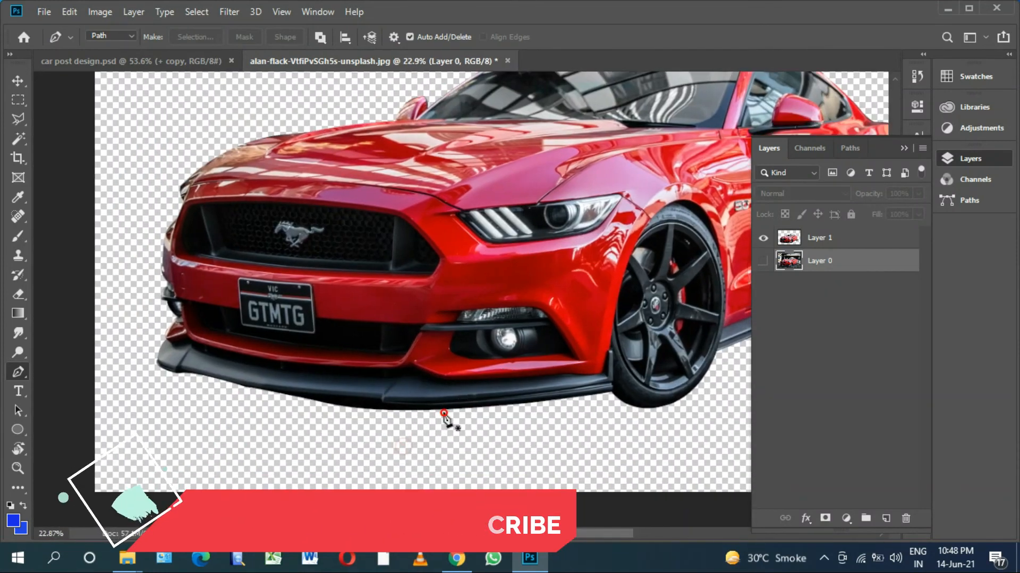
pyautogui.scroll(-8, 448, 421)
# Bring the car cutout into the car post design banner document.
pyautogui.press('v')
pyautogui.scroll(3, 475, 380)
pyautogui.scroll(-4, 472, 376)
pyautogui.moveTo(439, 347); pyautogui.dragTo(414, 350)
pyautogui.scroll(-4, 414, 350)
pyautogui.moveTo(831, 275); pyautogui.dragTo(845, 239)
# Scale the car cutout down with Free Transform to fit the banner.
pyautogui.hotkey('ctrl', 't')
pyautogui.scroll(-5, 395, 313)
pyautogui.moveTo(284, 393); pyautogui.dragTo(377, 348)
pyautogui.moveTo(622, 229); pyautogui.dragTo(530, 274)
pyautogui.scroll(4, 461, 304)
pyautogui.moveTo(282, 403); pyautogui.dragTo(439, 327)
pyautogui.moveTo(608, 246); pyautogui.dragTo(617, 240)
pyautogui.press('Return')
# Move the car to the banner's lower part, shrink it further and position it across the yellow stripe.
pyautogui.scroll(4, 546, 321)
pyautogui.scroll(4, 549, 322)
pyautogui.moveTo(542, 287); pyautogui.dragTo(414, 381)
pyautogui.hotkey('ctrl', 't')
pyautogui.moveTo(289, 453); pyautogui.dragTo(338, 430)
pyautogui.moveTo(657, 302); pyautogui.dragTo(613, 293)
pyautogui.moveTo(519, 364); pyautogui.dragTo(493, 307)
pyautogui.press('Return')
# Duplicate the car layer, offset the car behind slightly downward and rasterize that lower layer.
pyautogui.scroll(5, 496, 382)
pyautogui.moveTo(473, 332); pyautogui.dragTo(485, 354)
pyautogui.scroll(-5, 485, 345)
pyautogui.moveTo(430, 449); pyautogui.dragTo(432, 467)
pyautogui.rightClick(848, 274)
pyautogui.click(736, 266)
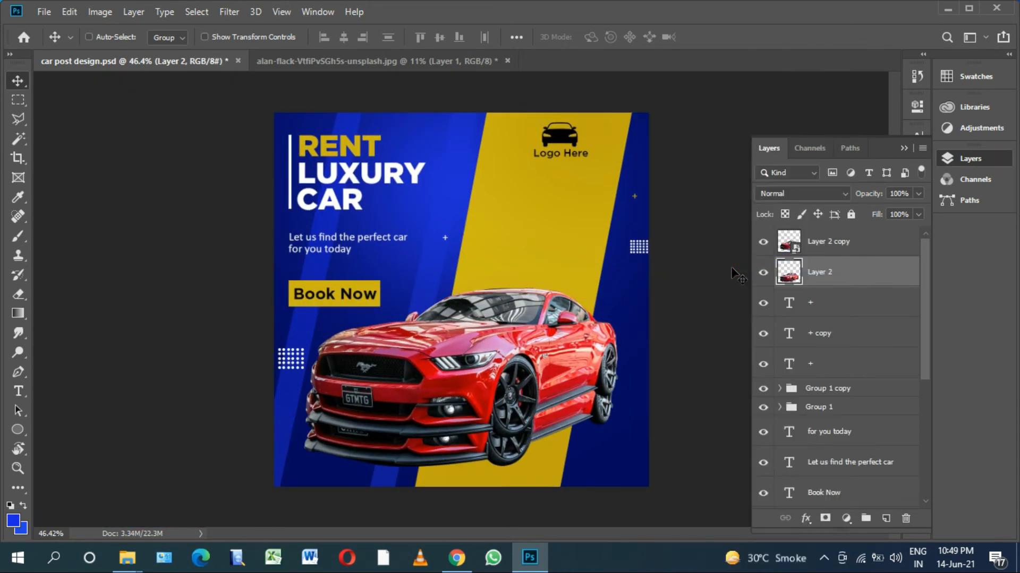
# Turn the lower car layer black by reducing its lightness to the minimum with Hue/Saturation.
pyautogui.hotkey('ctrl', 'u')
pyautogui.moveTo(788, 273); pyautogui.dragTo(710, 275)
pyautogui.click(956, 123)
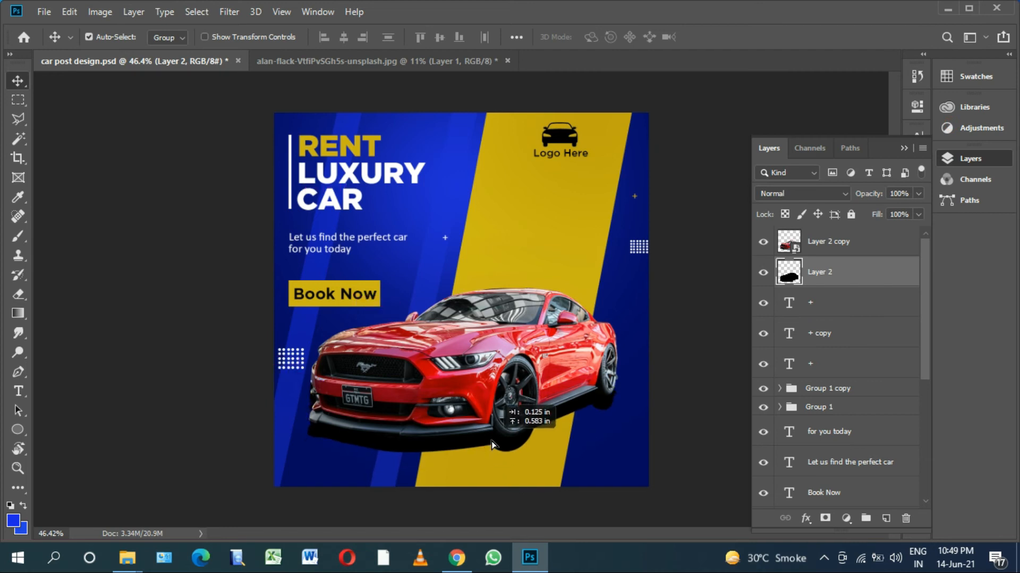
# Set the black car layer's opacity to 35% and shift it up and slightly right, just beneath the red car.
pyautogui.moveTo(875, 210); pyautogui.dragTo(874, 211)
pyautogui.scroll(5, 526, 391)
pyautogui.moveTo(526, 391); pyautogui.dragTo(538, 296)
pyautogui.moveTo(484, 420); pyautogui.dragTo(486, 418)
pyautogui.press('Up')
pyautogui.press('Up')
pyautogui.press('Up')
pyautogui.press('Up')
pyautogui.press('Up')
pyautogui.press('Up')
pyautogui.press('Up')
pyautogui.press('Up')
pyautogui.press('Up')
pyautogui.press('Up')
pyautogui.press('Up')
pyautogui.press('Up')
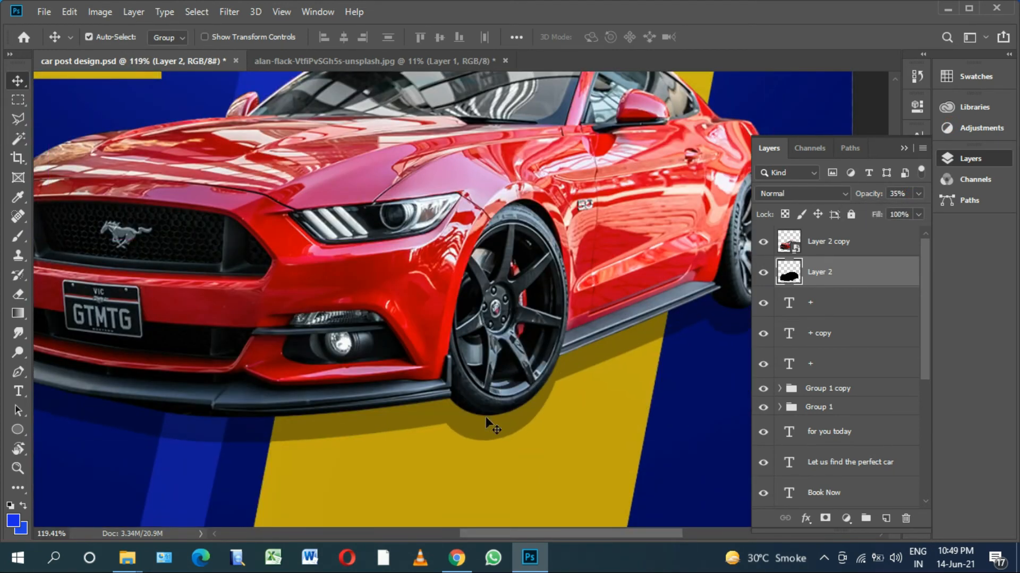
pyautogui.press('Right')
pyautogui.press('Right')
pyautogui.press('Right')
pyautogui.press('Right')
pyautogui.press('Right')
pyautogui.press('Right')
# Soften the car's shadow layer with a Gaussian Blur of about 2.4 pixels radius.
pyautogui.scroll(-6, 485, 418)
pyautogui.click(229, 11)
pyautogui.click(268, 179)
pyautogui.click(454, 237)
pyautogui.moveTo(456, 314); pyautogui.dragTo(432, 313)
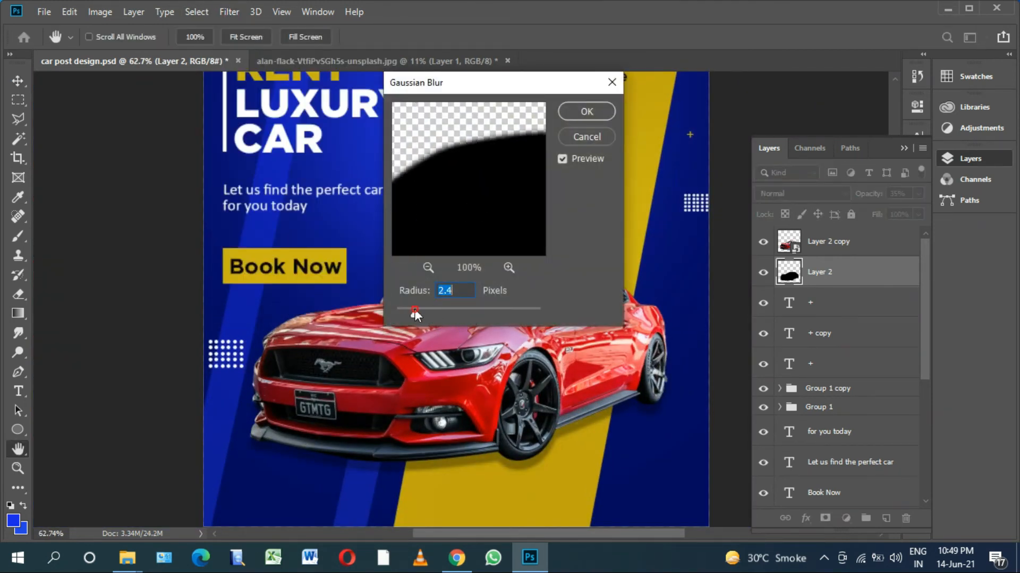
pyautogui.click(587, 111)
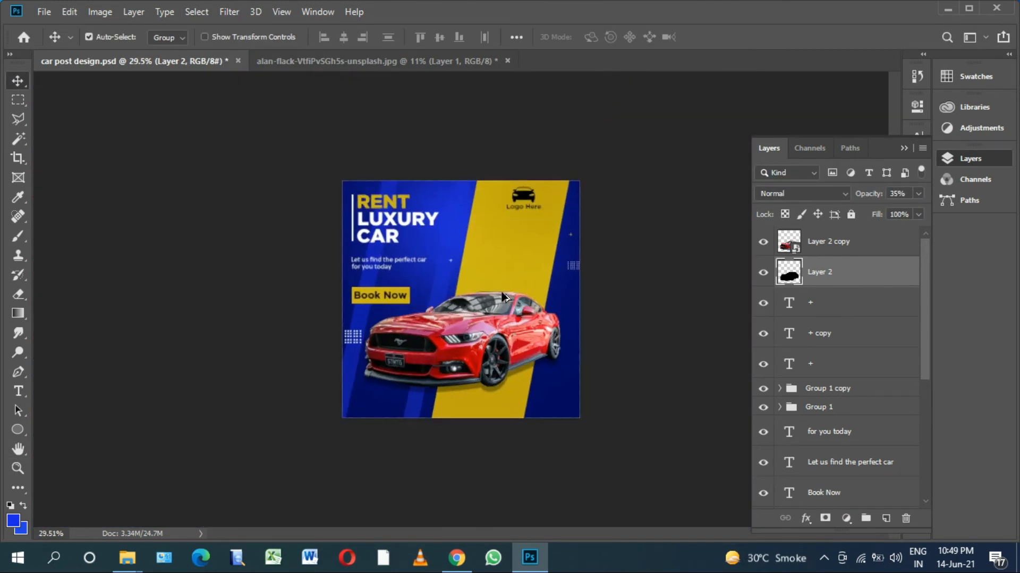
# Rasterize the red car layer above the shadow.
pyautogui.scroll(3, 467, 474)
pyautogui.moveTo(467, 473); pyautogui.dragTo(445, 437)
pyautogui.scroll(3, 445, 436)
pyautogui.scroll(-4, 450, 354)
pyautogui.click(855, 243)
pyautogui.rightClick(855, 242)
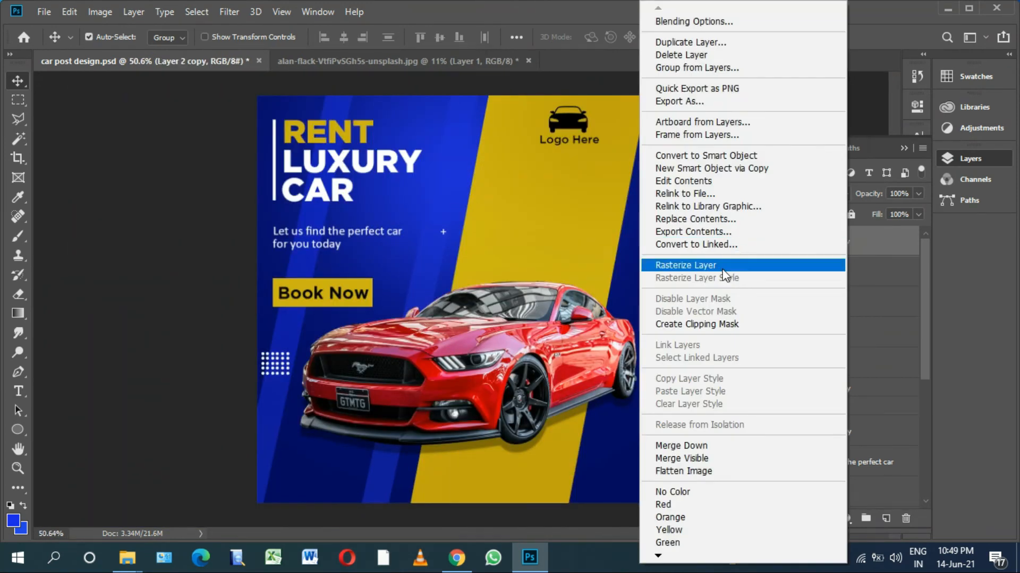
pyautogui.click(723, 269)
# Try recolouring the red car pink with Hue/Saturation by shifting its hue, saturation and lightness.
pyautogui.hotkey('ctrl', 'u')
pyautogui.moveTo(788, 197); pyautogui.dragTo(730, 197)
pyautogui.moveTo(788, 235); pyautogui.dragTo(795, 235)
pyautogui.moveTo(784, 271); pyautogui.dragTo(790, 270)
pyautogui.moveTo(729, 197); pyautogui.dragTo(773, 186)
pyautogui.moveTo(794, 235); pyautogui.dragTo(802, 235)
pyautogui.moveTo(794, 271)
pyautogui.mouseDown()
pyautogui.moveTo(801, 261)
pyautogui.moveTo(788, 265)
pyautogui.mouseUp()
pyautogui.moveTo(803, 235); pyautogui.dragTo(815, 233)
pyautogui.moveTo(772, 198); pyautogui.dragTo(769, 198)
pyautogui.moveTo(813, 233); pyautogui.dragTo(808, 232)
pyautogui.press('Return')
# Inspect the pink car up close and undo its Hue/Saturation recolouring.
pyautogui.scroll(15, 492, 351)
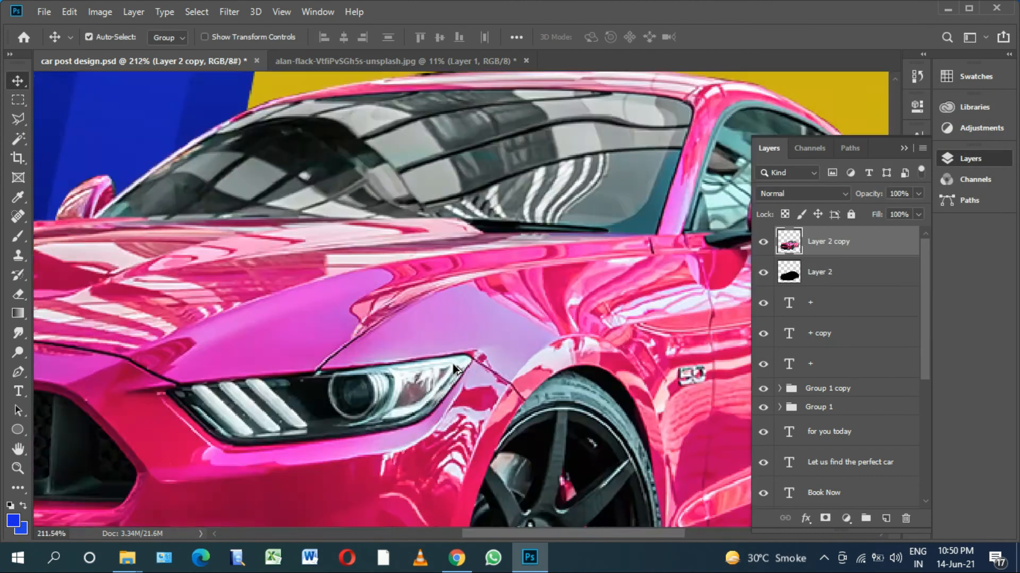
pyautogui.scroll(-15, 481, 354)
pyautogui.scroll(2, 644, 408)
pyautogui.scroll(2, 637, 403)
pyautogui.hotkey('ctrl', 'z')
pyautogui.scroll(2, 546, 418)
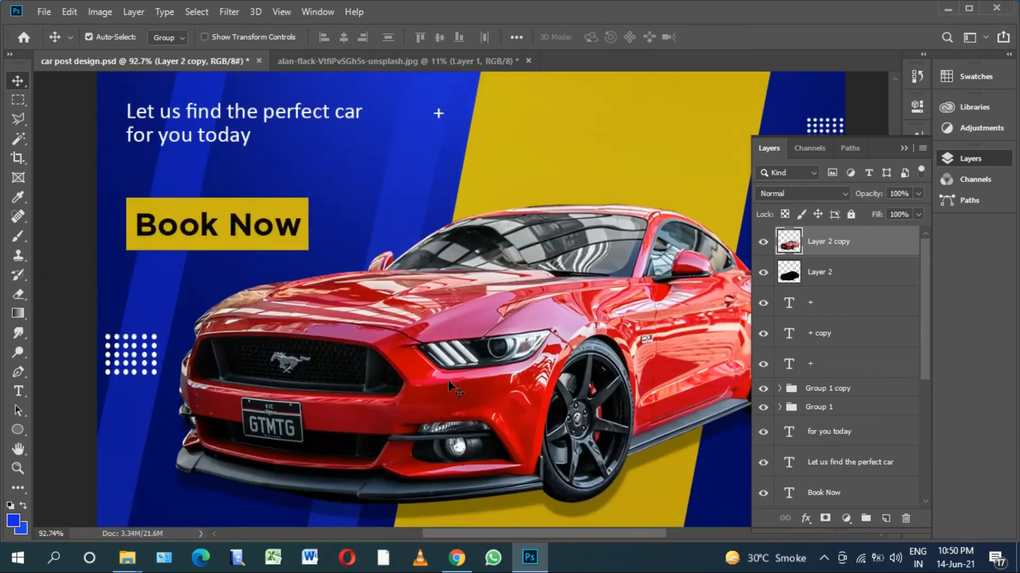
# Draw a rounded rectangle about 3.82 by 1 in on a new layer near the banner's lower-right corner.
pyautogui.scroll(-5, 685, 345)
pyautogui.click(886, 519)
pyautogui.scroll(3, 512, 383)
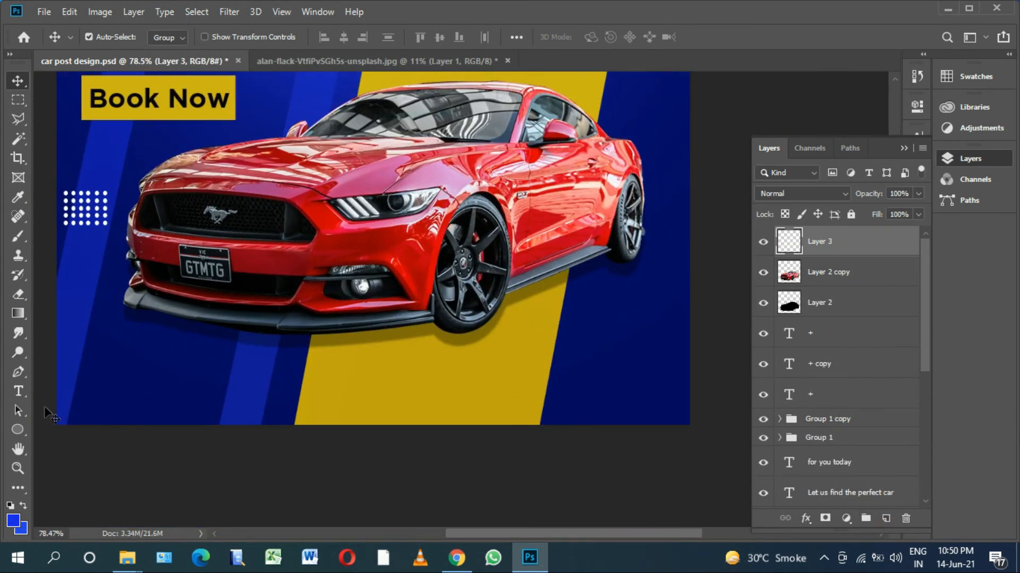
pyautogui.click(18, 429)
pyautogui.click(69, 459)
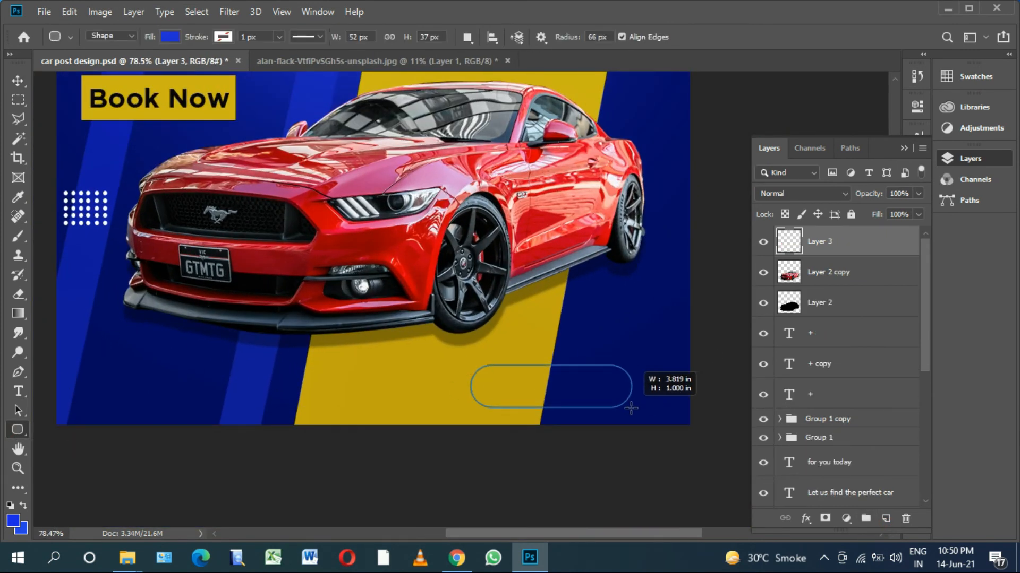
pyautogui.moveTo(631, 409); pyautogui.dragTo(631, 408)
pyautogui.scroll(1, 637, 401)
pyautogui.click(878, 99)
# Reposition the rounded rectangle slightly and fill it with white (ffffff).
pyautogui.click(17, 81)
pyautogui.scroll(3, 435, 318)
pyautogui.scroll(-4, 558, 351)
pyautogui.moveTo(563, 345); pyautogui.dragTo(586, 326)
pyautogui.doubleClick(788, 243)
pyautogui.write('ffffff')
pyautogui.click(963, 232)
pyautogui.scroll(-7, 603, 362)
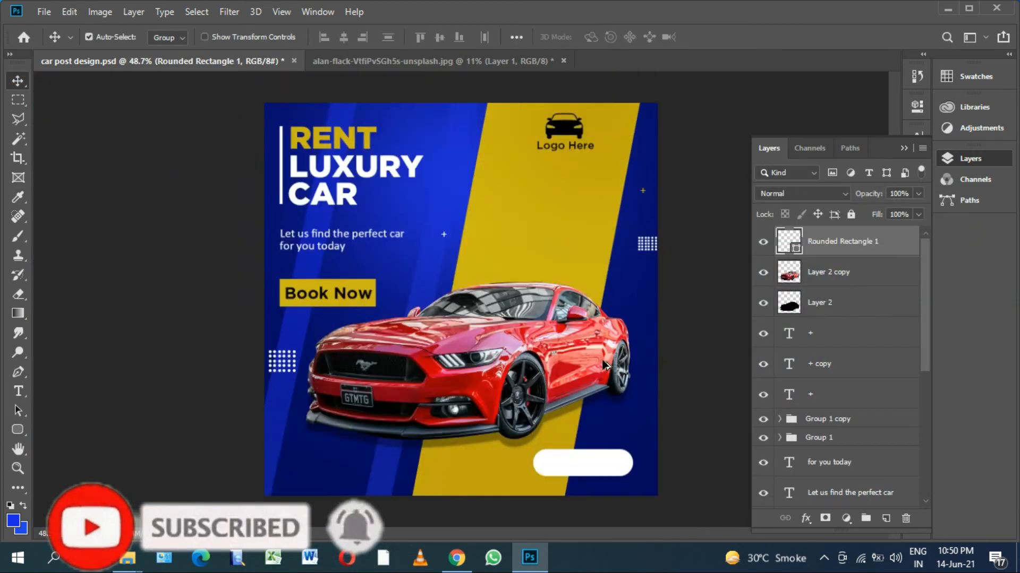
# Add a new layer, duplicate the Book Now text onto the white rounded rectangle and bring the copy to the front.
pyautogui.scroll(4, 604, 365)
pyautogui.click(886, 518)
pyautogui.moveTo(226, 132); pyautogui.dragTo(611, 371)
pyautogui.moveTo(851, 487); pyautogui.dragTo(845, 244)
pyautogui.moveTo(616, 368); pyautogui.dragTo(643, 408)
# Change the duplicated text on the white button to "Order Now".
pyautogui.scroll(5, 636, 421)
pyautogui.press('t')
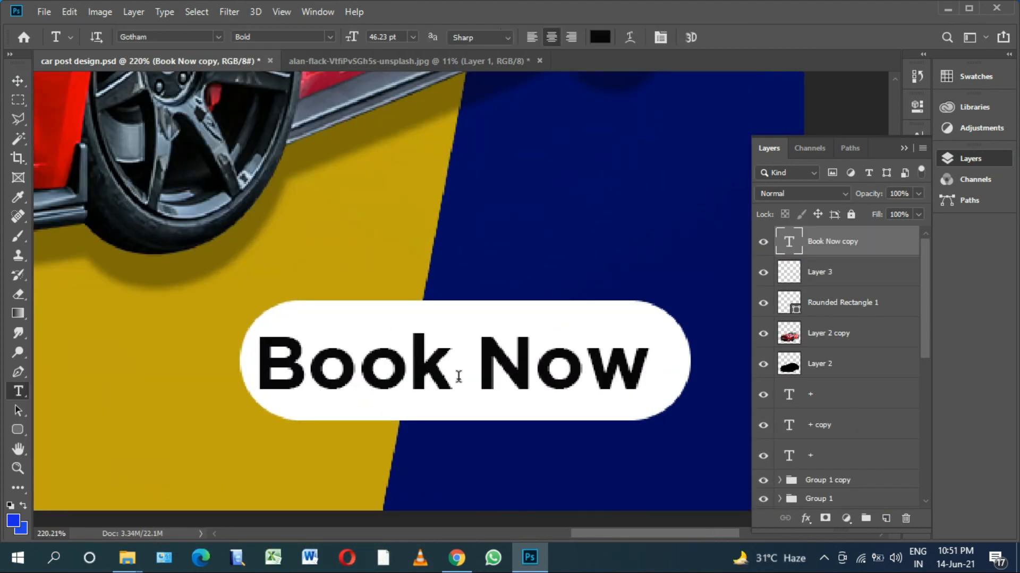
pyautogui.moveTo(568, 402); pyautogui.dragTo(503, 392)
pyautogui.write('Order')
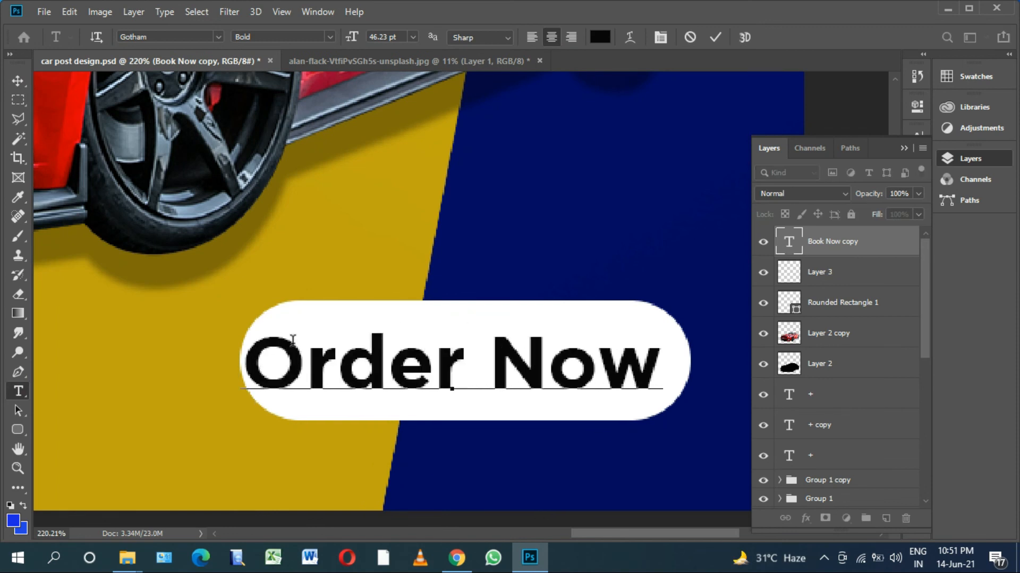
pyautogui.click(20, 83)
# Centre the "Order Now" text inside the white rounded button.
pyautogui.hotkey('ctrl', '0')
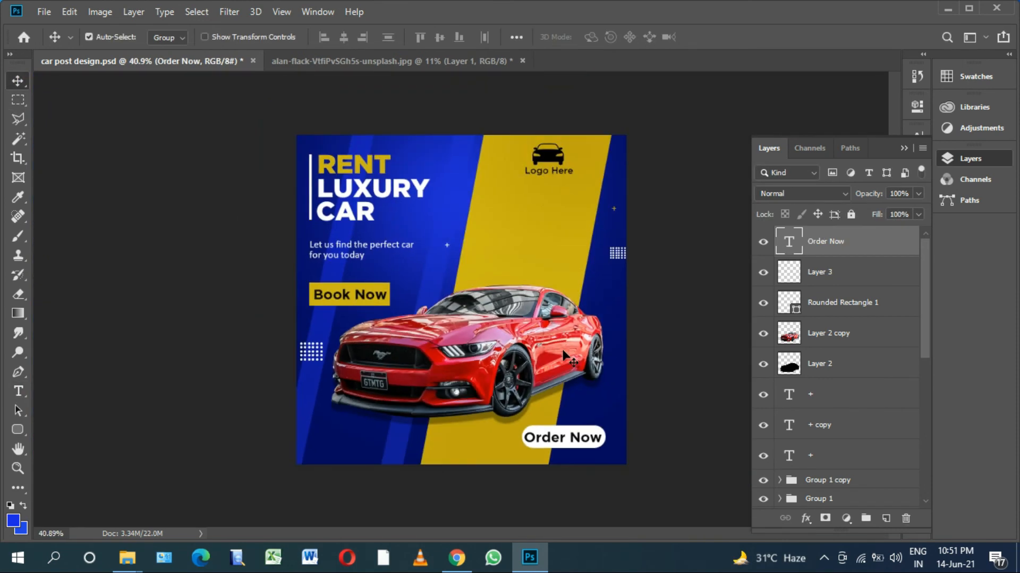
pyautogui.scroll(5, 563, 355)
pyautogui.scroll(-3, 590, 422)
pyautogui.scroll(5, 564, 371)
pyautogui.moveTo(563, 369); pyautogui.dragTo(556, 365)
pyautogui.scroll(-6, 584, 414)
# Add the text "Mobile# Here" on a new layer in the banner's lower-left corner.
pyautogui.scroll(4, 425, 416)
pyautogui.click(886, 518)
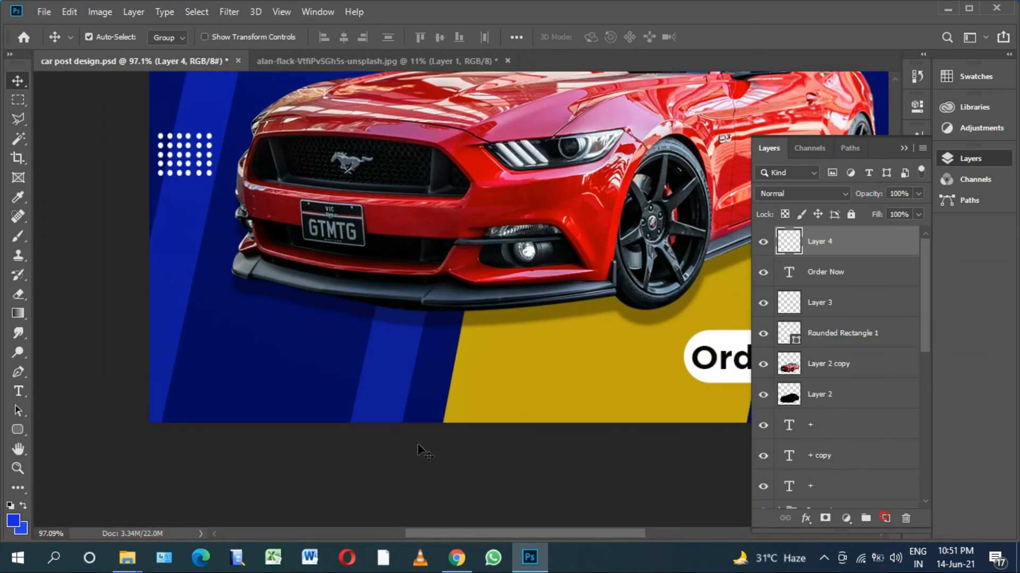
pyautogui.press('t')
pyautogui.click(219, 384)
pyautogui.write('Mobile')
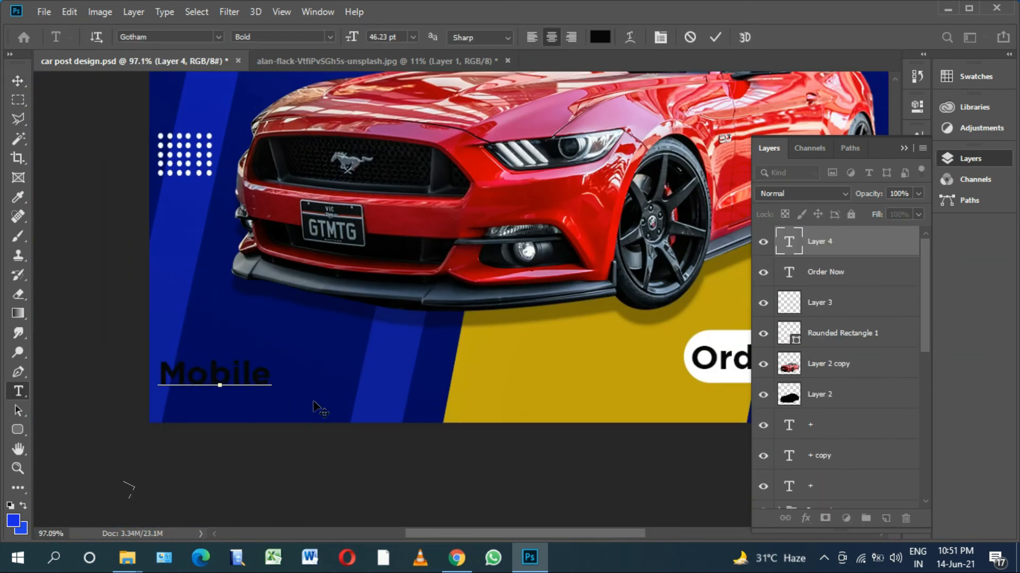
pyautogui.write('# Here')
# Colour the whole "Mobile# Here" text white.
pyautogui.hotkey('ctrl', 'a')
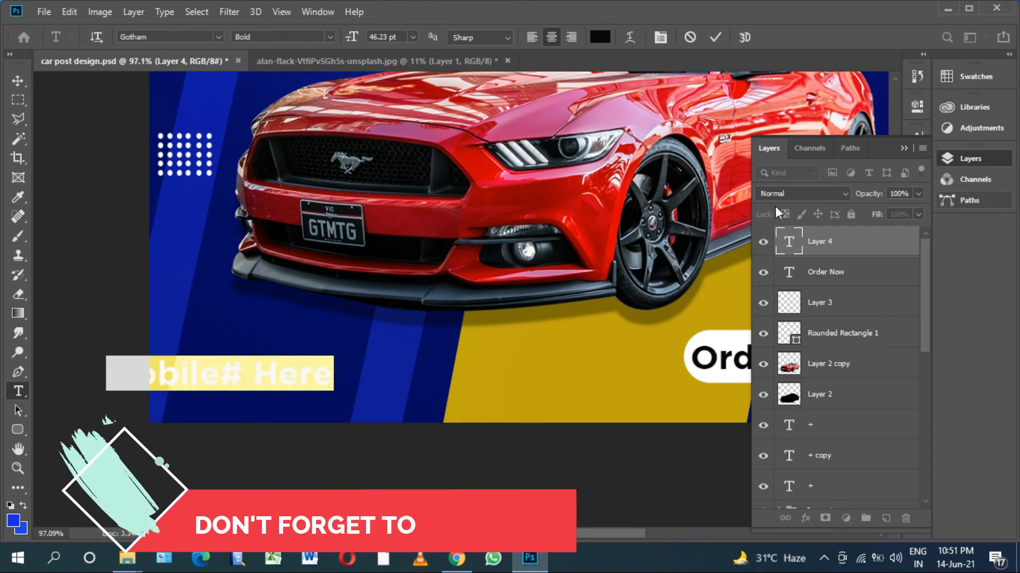
pyautogui.click(600, 37)
pyautogui.press('Return')
pyautogui.hotkey('ctrl', 'Return')
# Position the "Mobile# Here" text below the car's front bumper, inset from the banner's left edge.
pyautogui.press('v')
pyautogui.moveTo(223, 372); pyautogui.dragTo(302, 348)
pyautogui.scroll(-4, 321, 386)
pyautogui.scroll(5, 323, 396)
pyautogui.moveTo(374, 352); pyautogui.dragTo(374, 358)
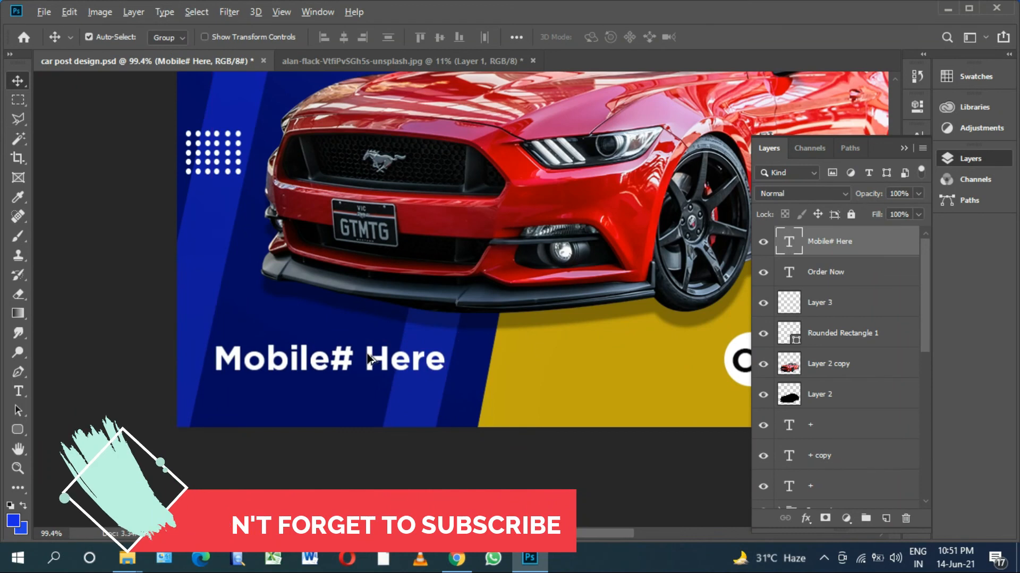
# Deselect all layers, hide the layer list and review the finished banner at 50% zoom.
pyautogui.scroll(-10, 375, 359)
pyautogui.click(177, 359)
pyautogui.scroll(4, 412, 350)
pyautogui.scroll(2, 411, 350)
pyautogui.scroll(-2, 412, 351)
pyautogui.click(904, 148)
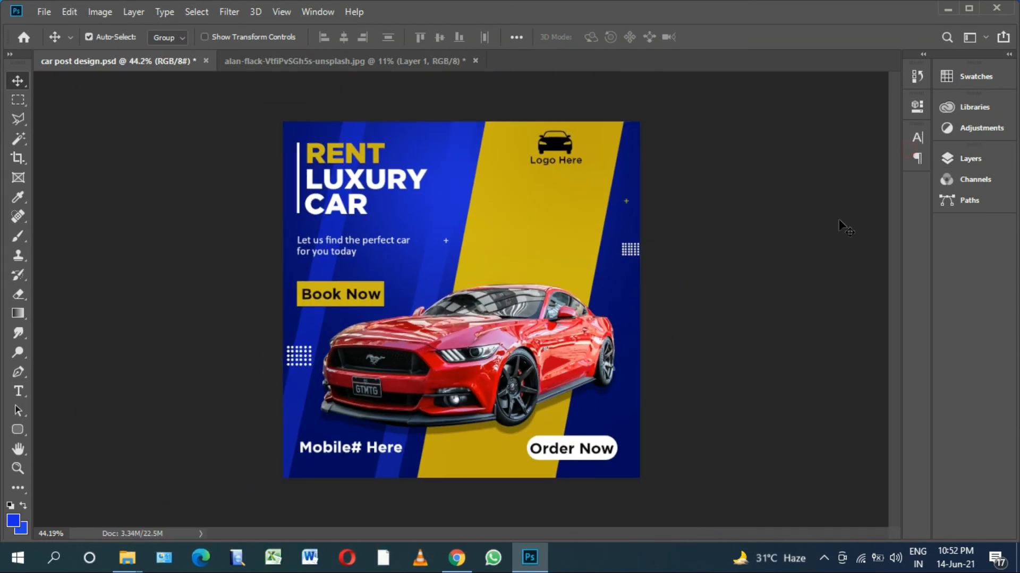
pyautogui.scroll(2, 550, 381)
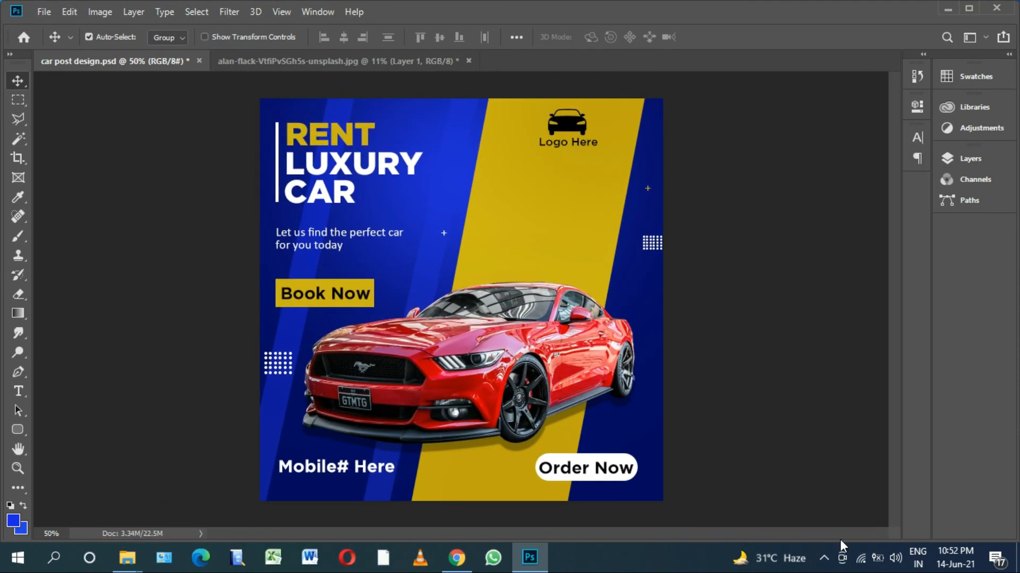
pyautogui.click(823, 557)
pyautogui.click(839, 531)
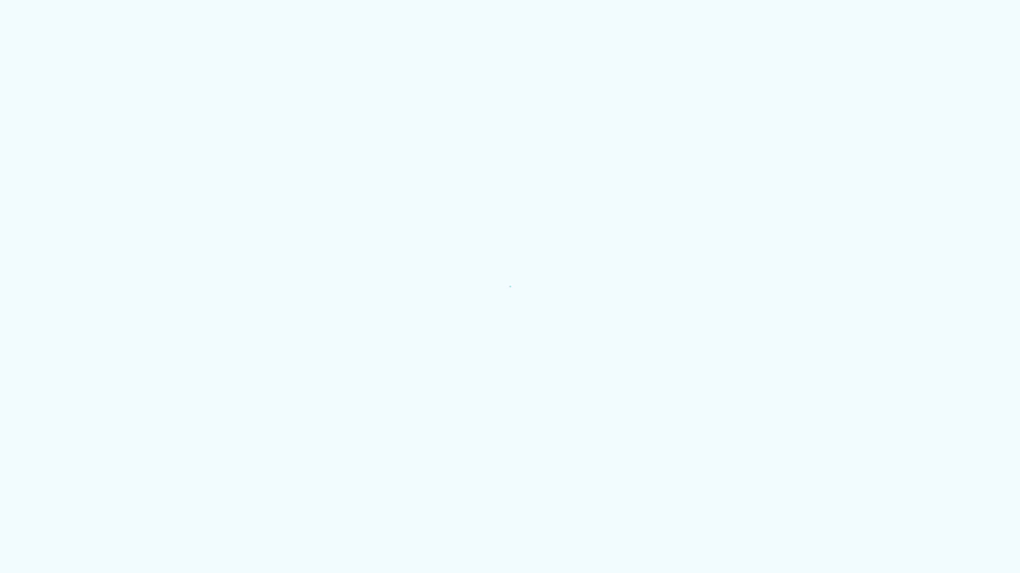